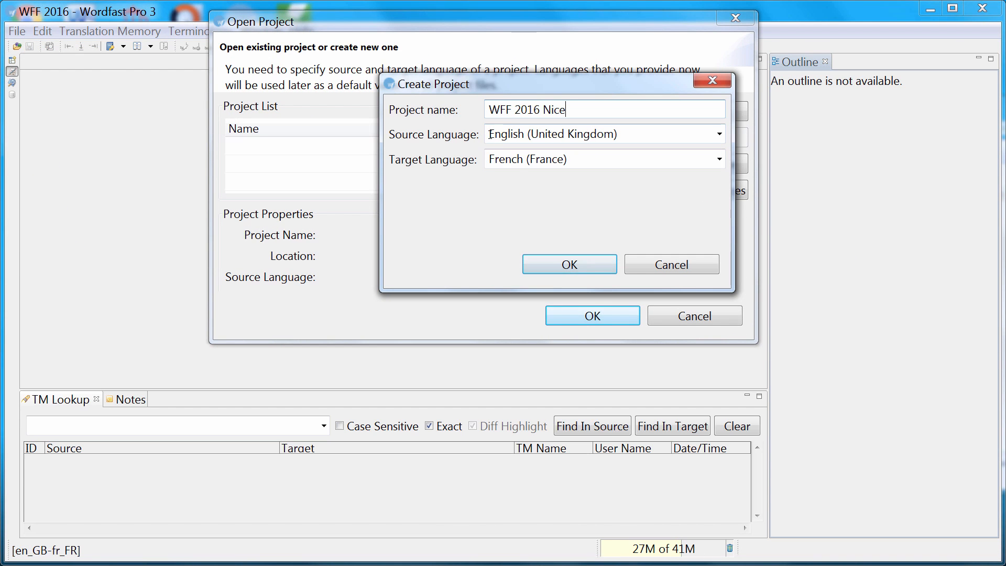
# Create the project WFF 2016 Nice from English (United Kingdom) to French (France) and open heartratemonitors.pptx from the WFP3 folder in it.
pyautogui.click(571, 266)
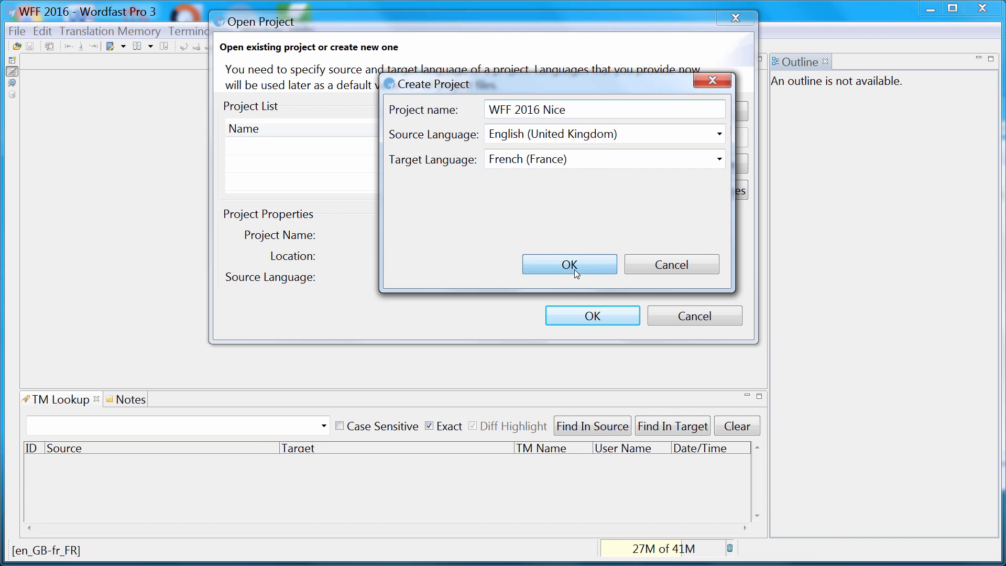
pyautogui.click(599, 320)
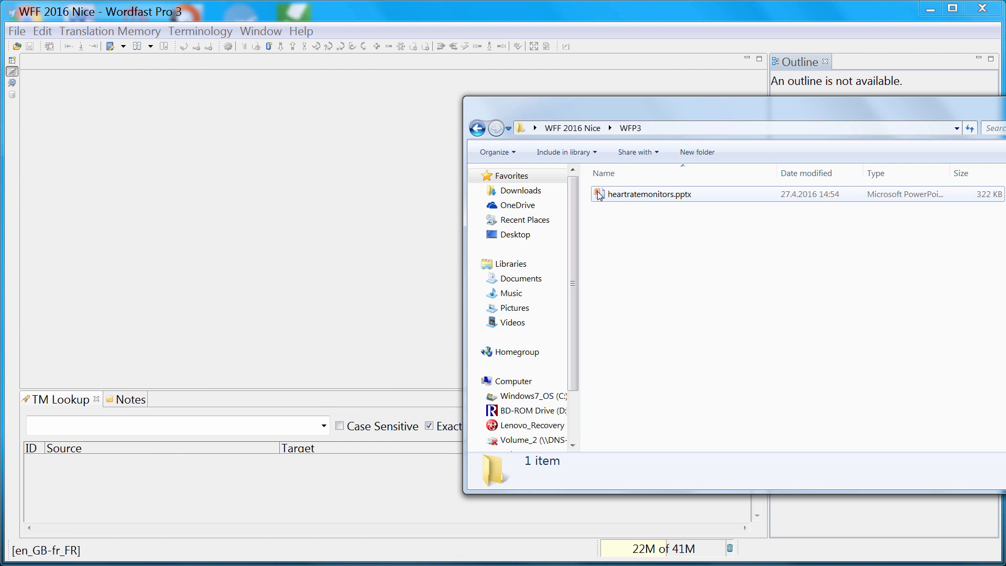
pyautogui.click(601, 195)
pyautogui.moveTo(601, 196); pyautogui.dragTo(198, 154)
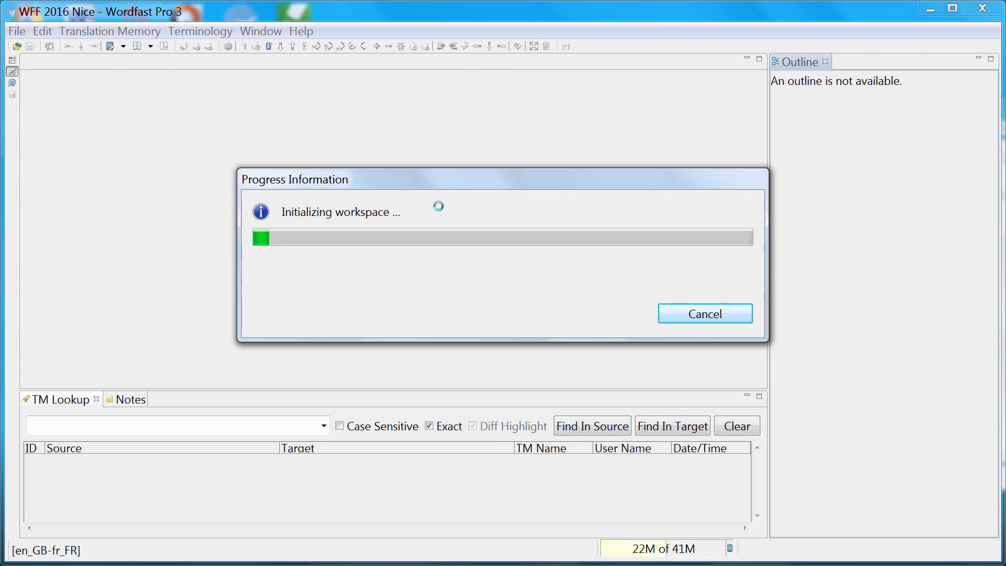
# Save the opened heartratemonitors.pptx as a TXML file in its source folder and close it in the editor.
pyautogui.click(409, 111)
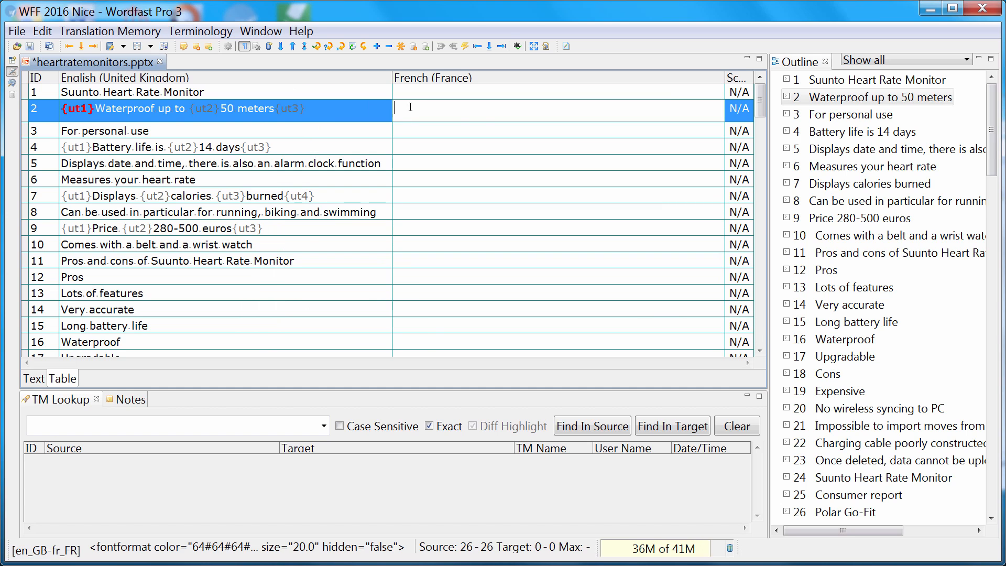
pyautogui.hotkey('ctrl', 's')
pyautogui.hotkey('alt', 'Tab')
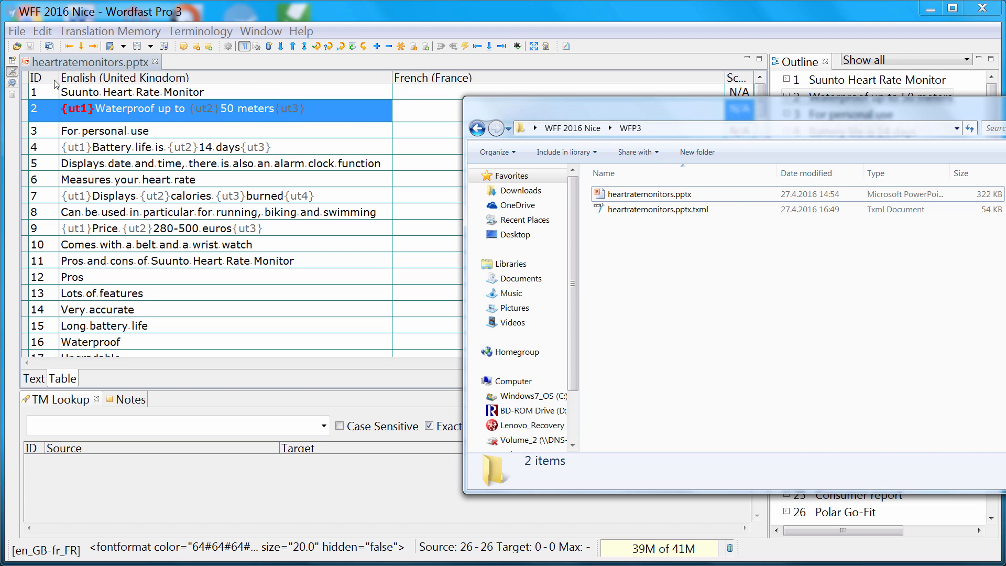
pyautogui.click(155, 62)
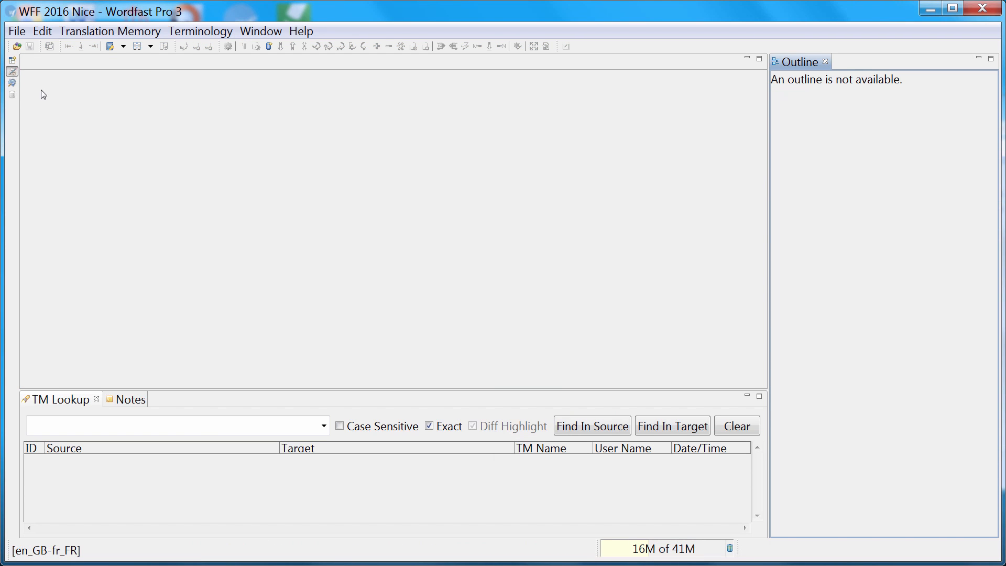
# Add heartratemonitors.pptx.txml from the WFP3 folder to the Bilingual Export file list in the project manager.
pyautogui.click(12, 84)
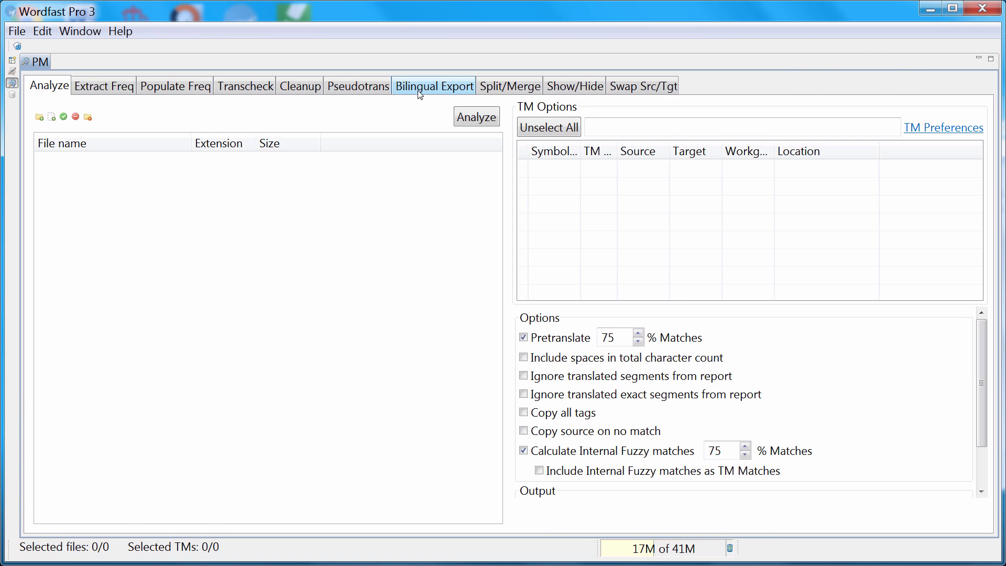
pyautogui.click(431, 85)
pyautogui.hotkey('alt', 'Tab')
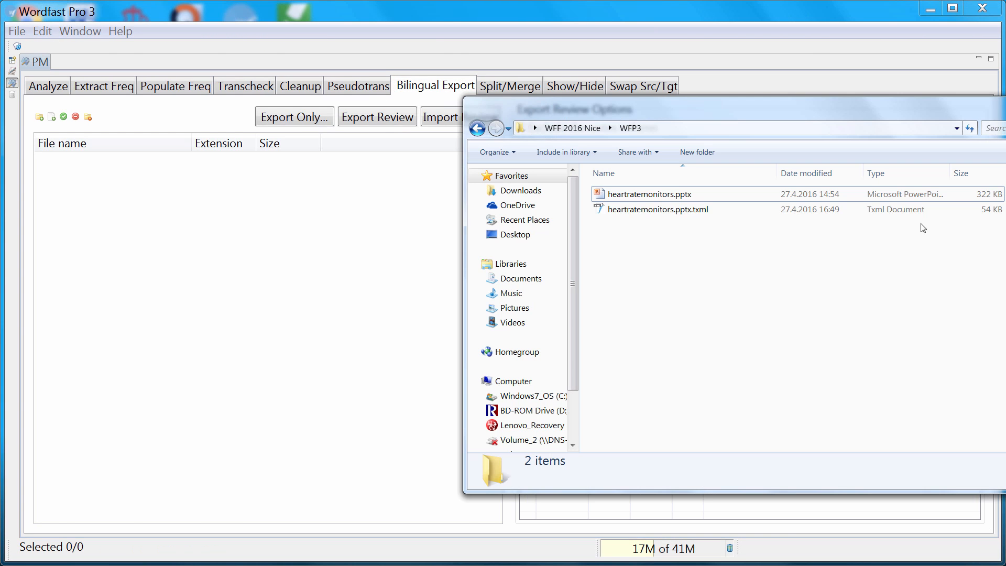
pyautogui.click(615, 210)
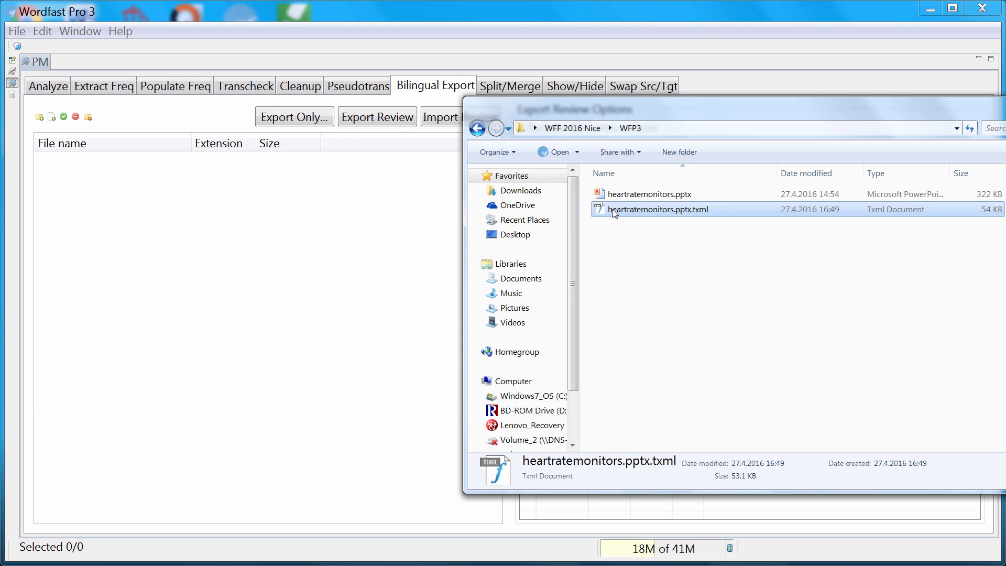
pyautogui.moveTo(614, 210); pyautogui.dragTo(167, 224)
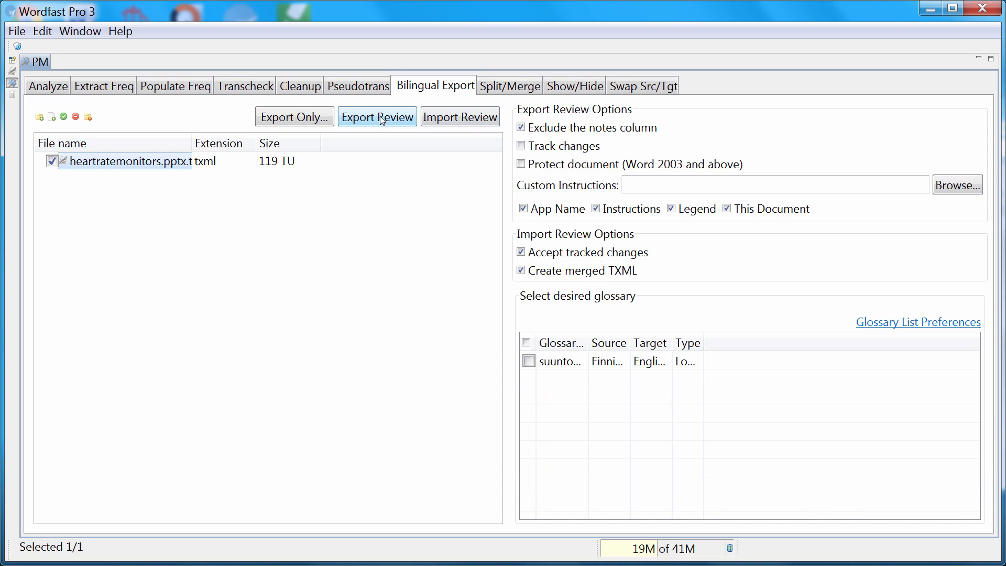
# Exclude App Name, Instructions, Legend and This Document from the export and export the TXML file for review.
pyautogui.click(524, 209)
pyautogui.click(598, 211)
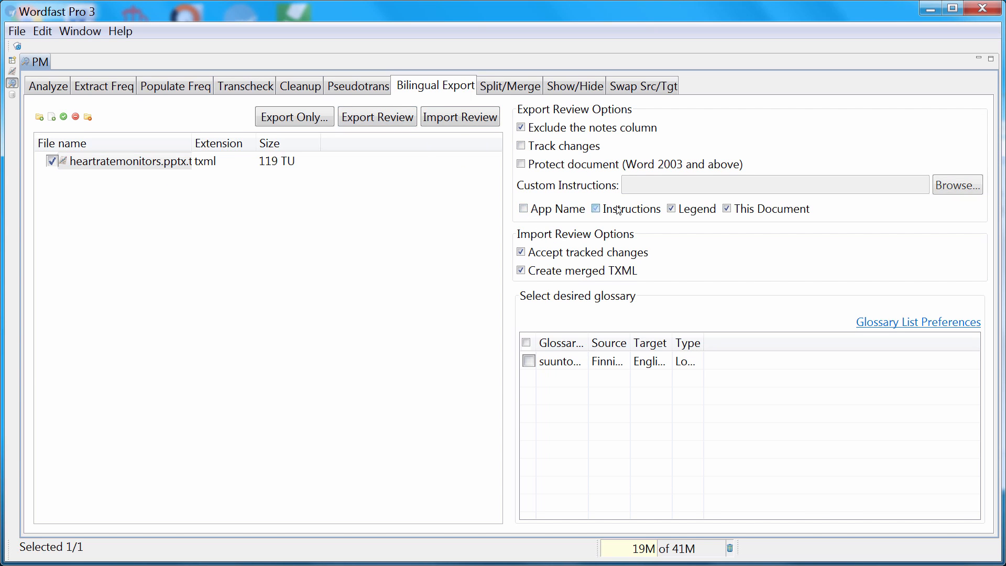
pyautogui.click(672, 210)
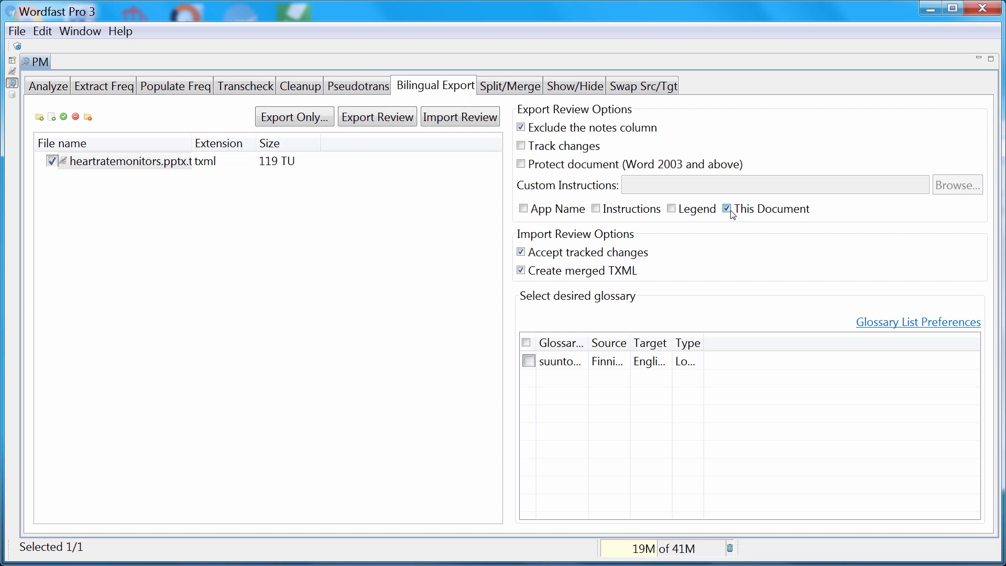
pyautogui.click(729, 210)
pyautogui.click(380, 119)
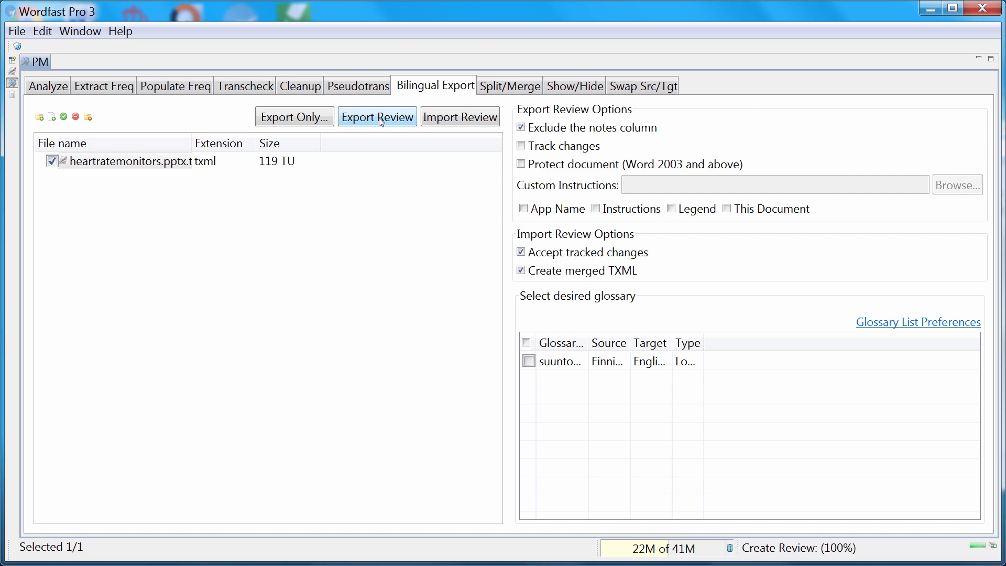
pyautogui.click(732, 306)
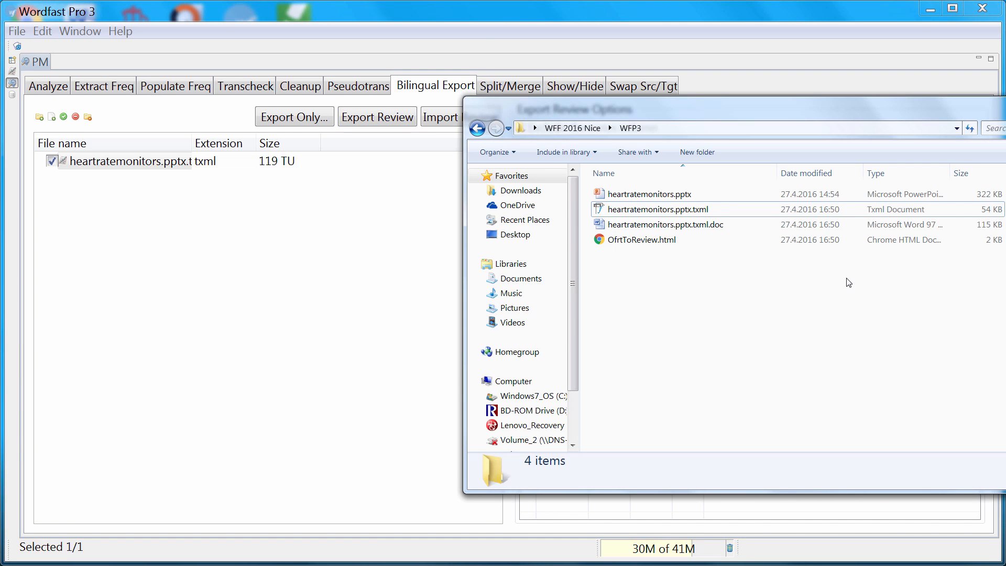
# Open heartratemonitors.pptx.txml.doc in Word and move the table's header row above the table, separated by empty paragraphs.
pyautogui.click(653, 228)
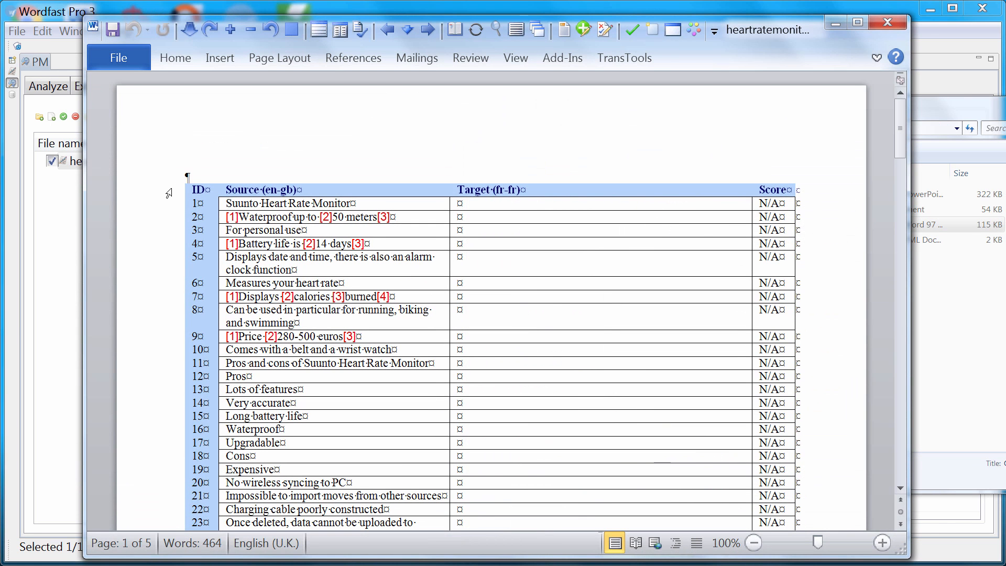
pyautogui.click(169, 192)
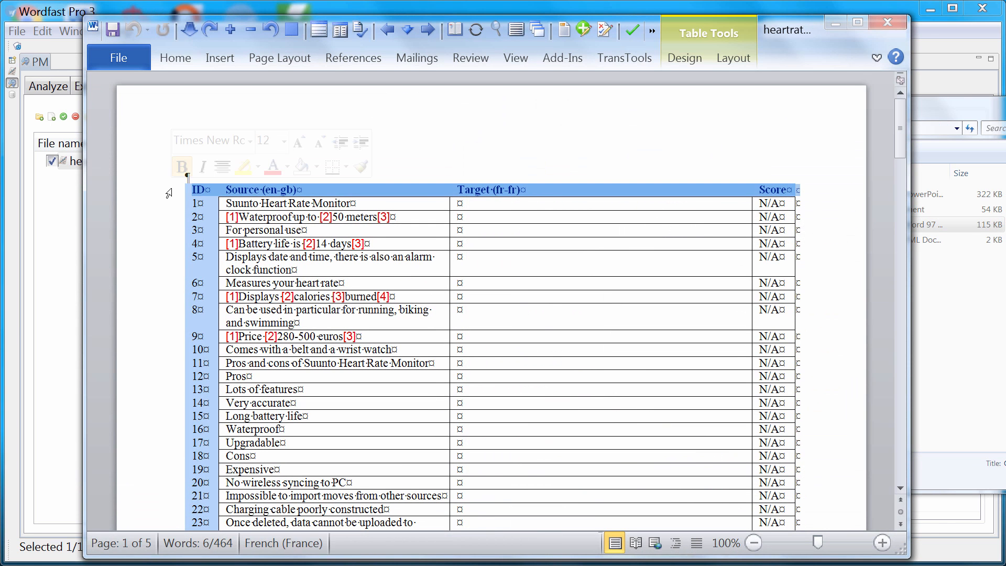
pyautogui.rightClick(350, 191)
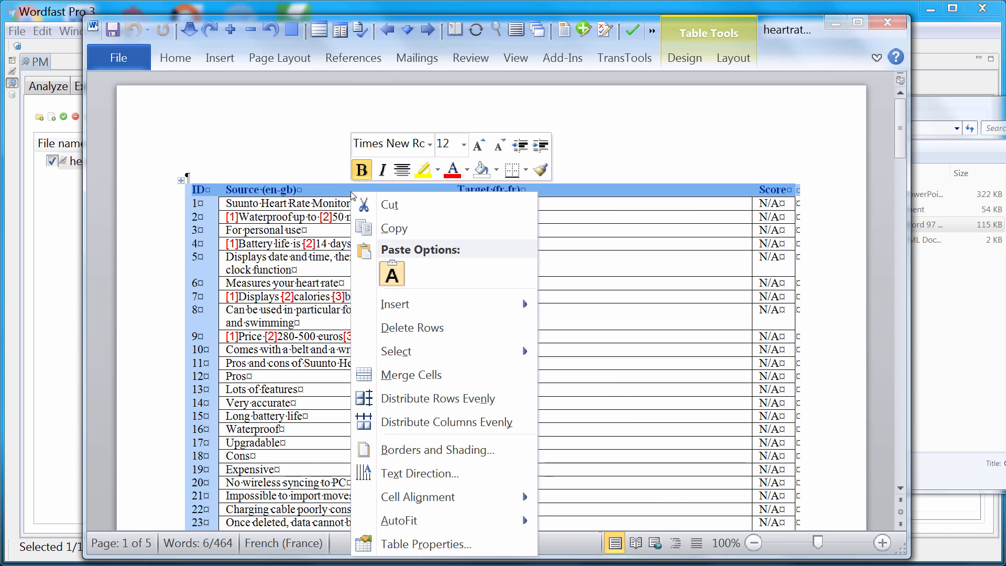
pyautogui.click(396, 209)
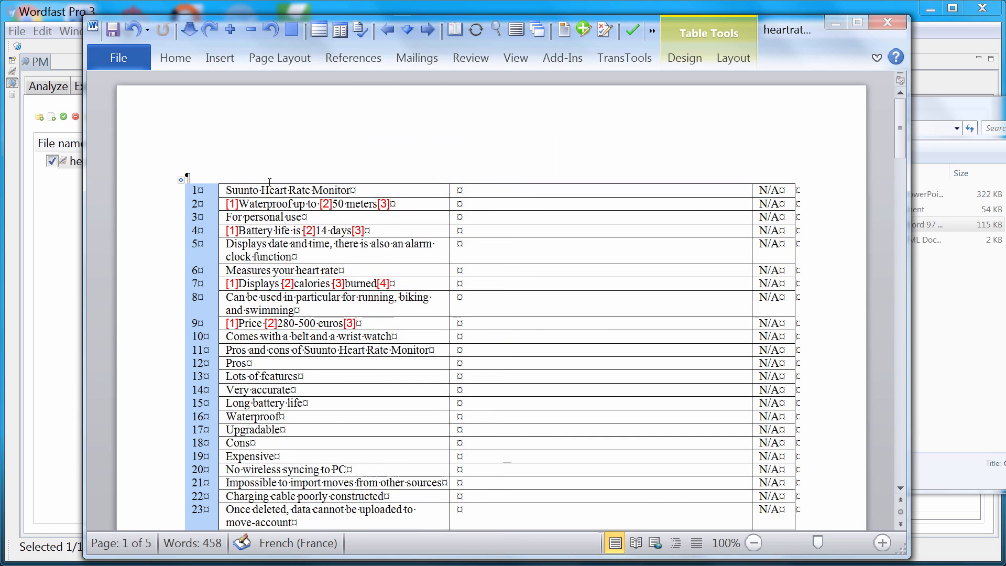
pyautogui.press('Return')
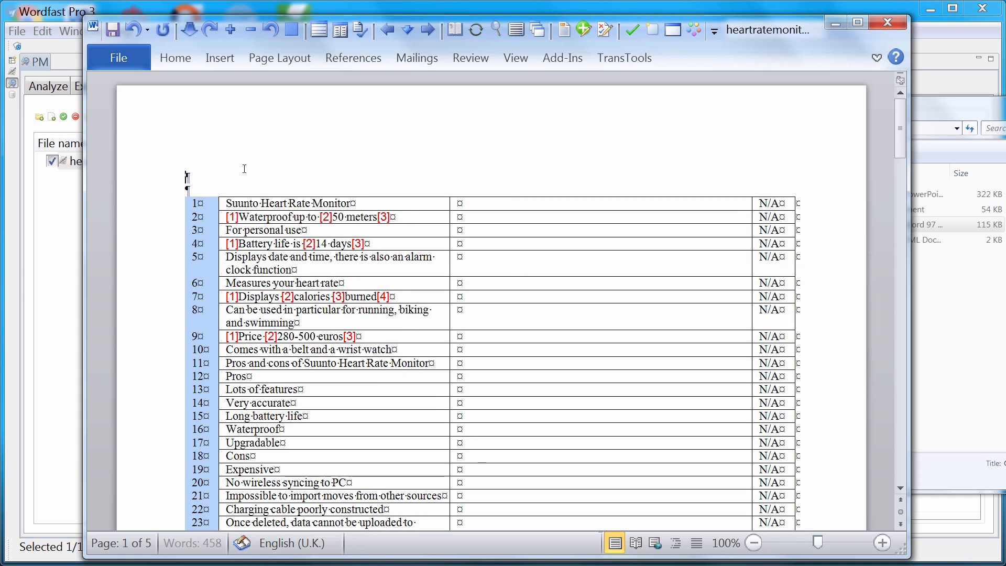
pyautogui.hotkey('ctrl', 'v')
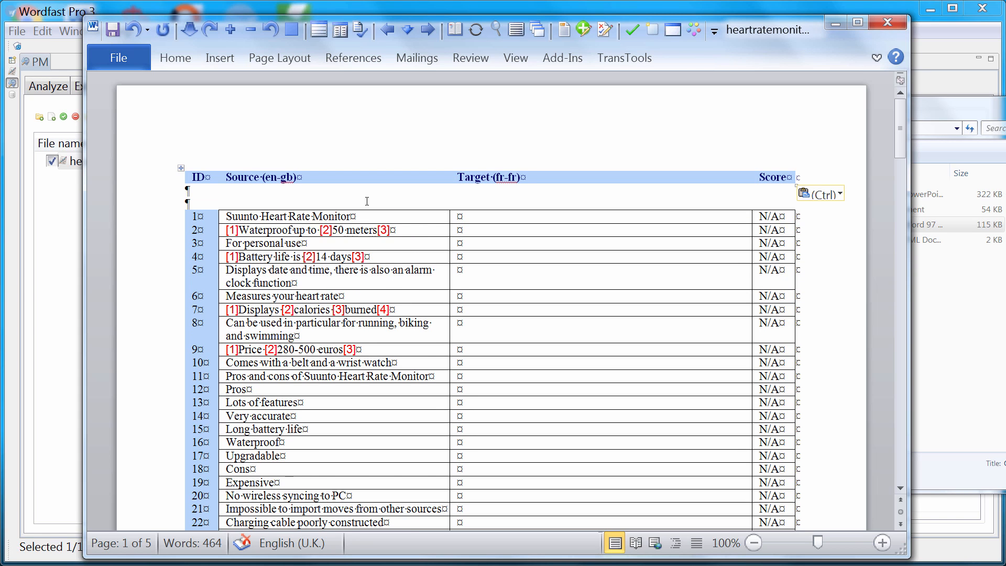
# Remove the empty target column and the score column from the main table.
pyautogui.click(527, 207)
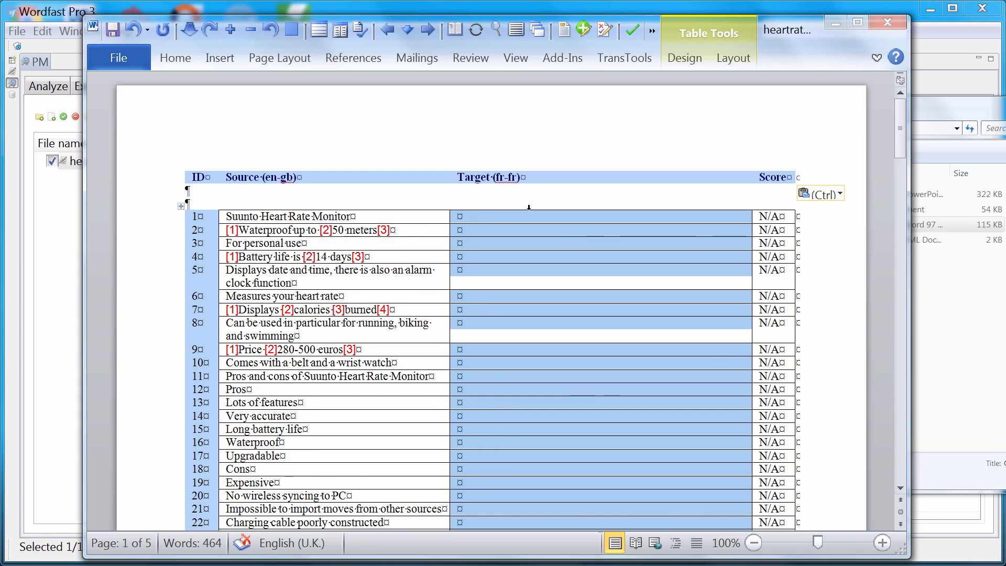
pyautogui.hotkey('shift', 'Right')
pyautogui.press('BackSpace')
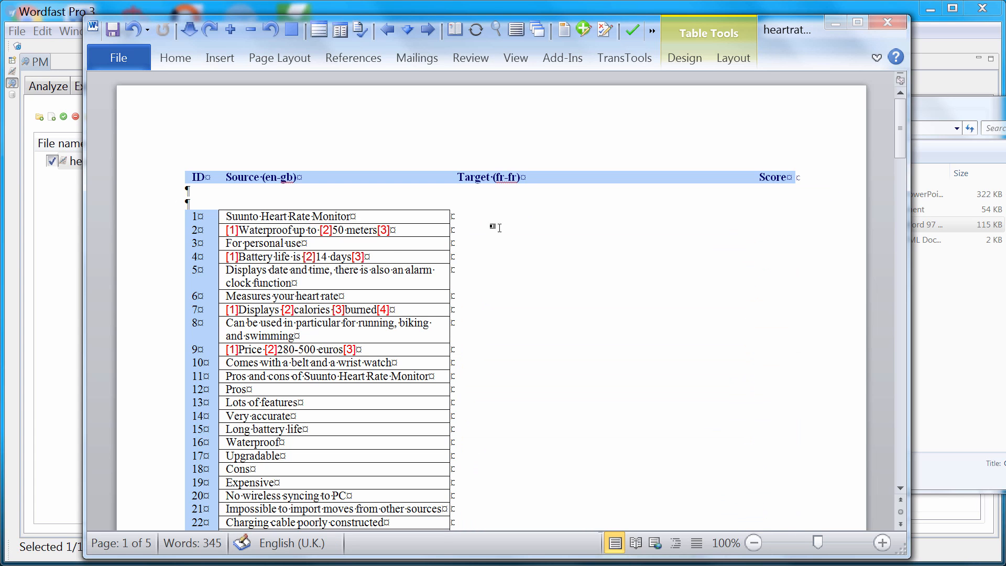
# Copy the whole English source column of the table into a separate blank Word document.
pyautogui.click(299, 208)
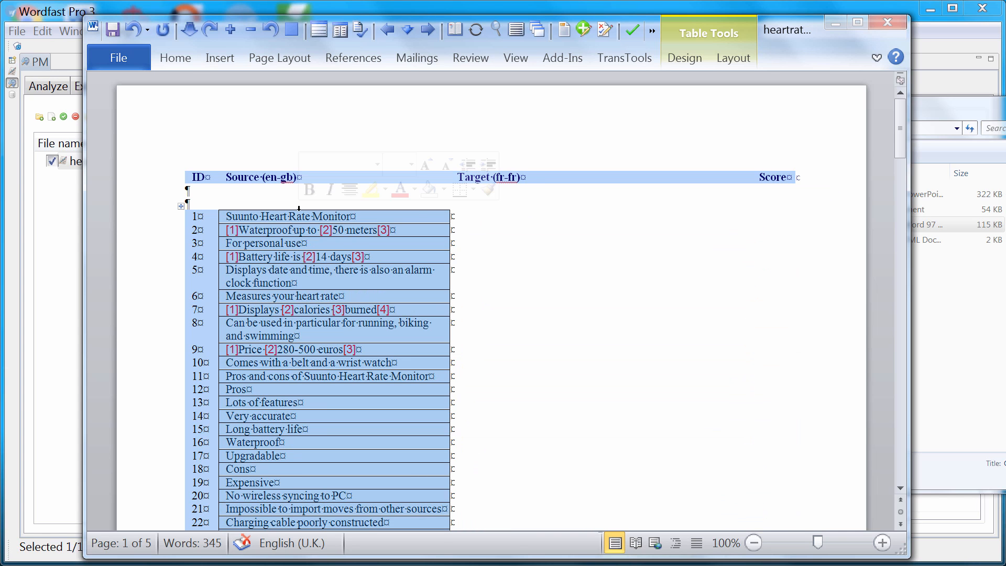
pyautogui.rightClick(325, 226)
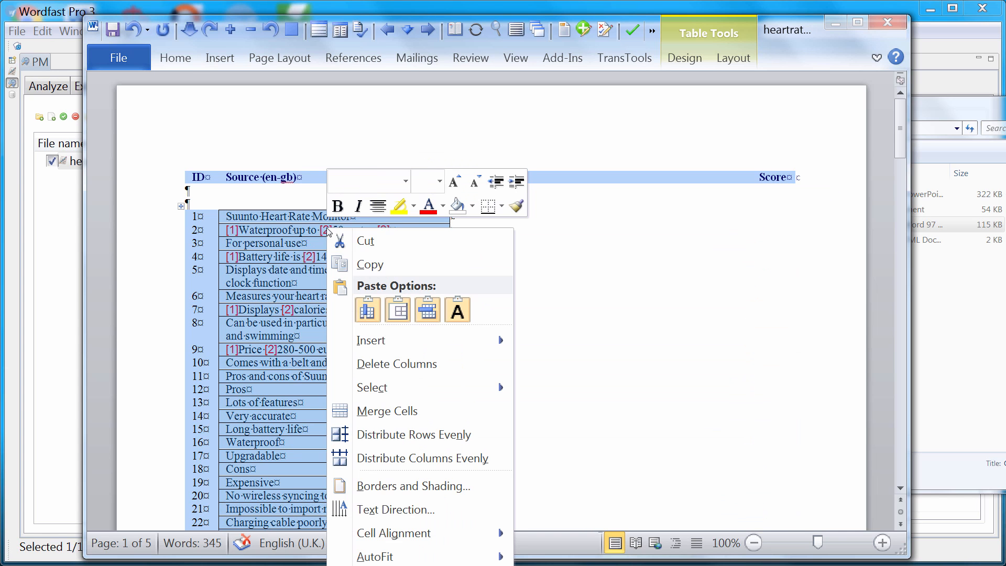
pyautogui.click(361, 264)
pyautogui.hotkey('alt', 'Tab')
pyautogui.hotkey('ctrl', 'v')
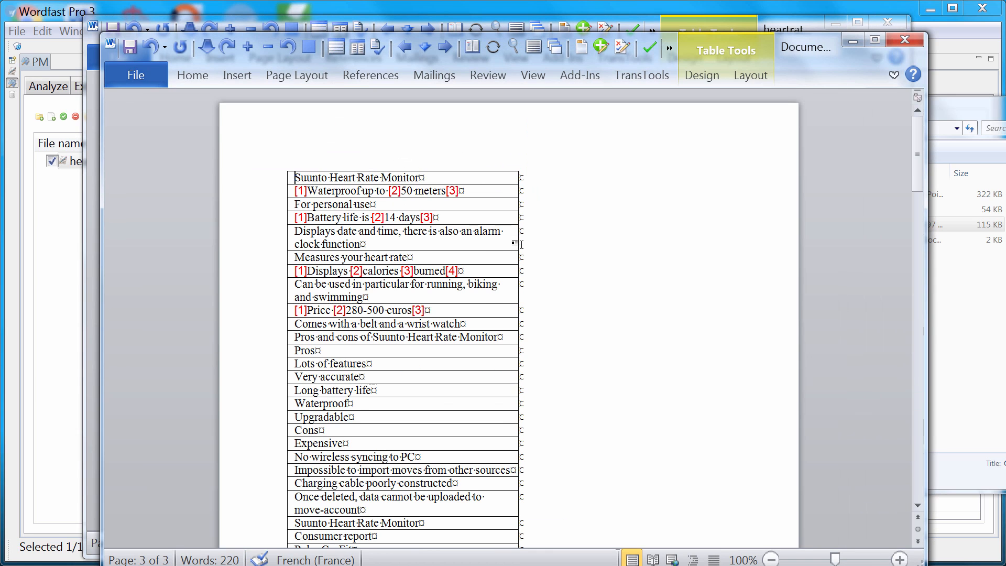
# Convert the pasted source column from a table to plain text separated by paragraph marks.
pyautogui.click(404, 158)
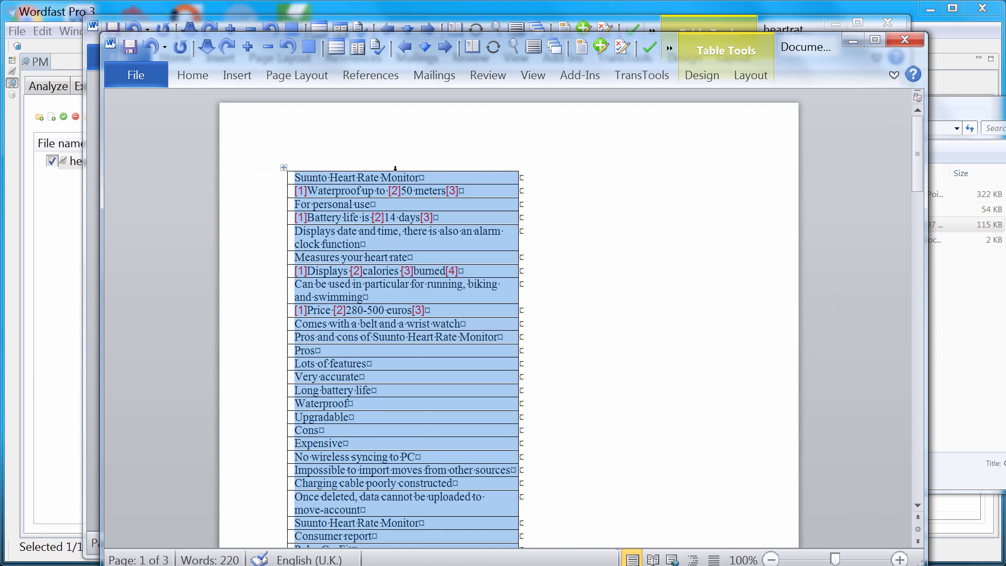
pyautogui.click(751, 75)
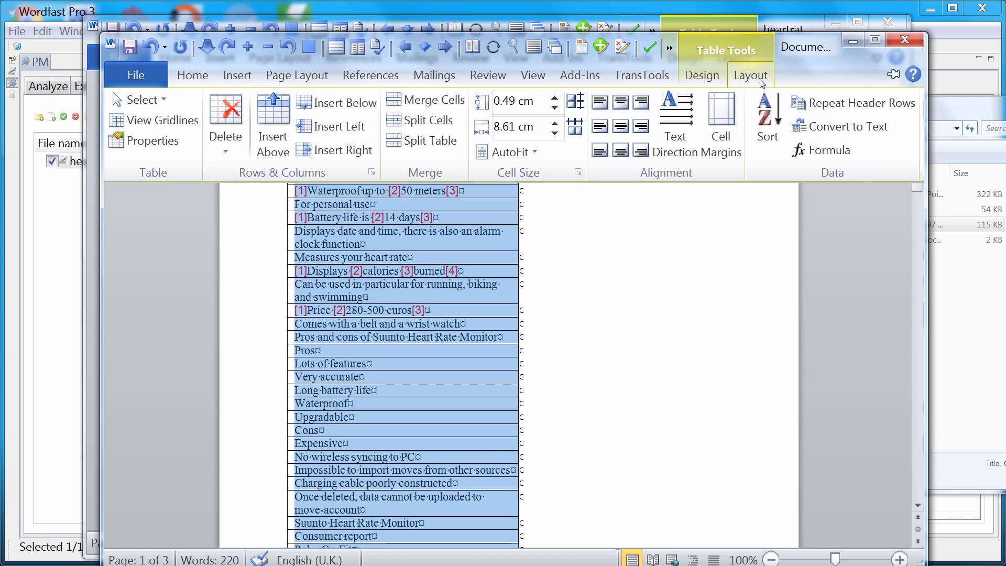
pyautogui.click(827, 126)
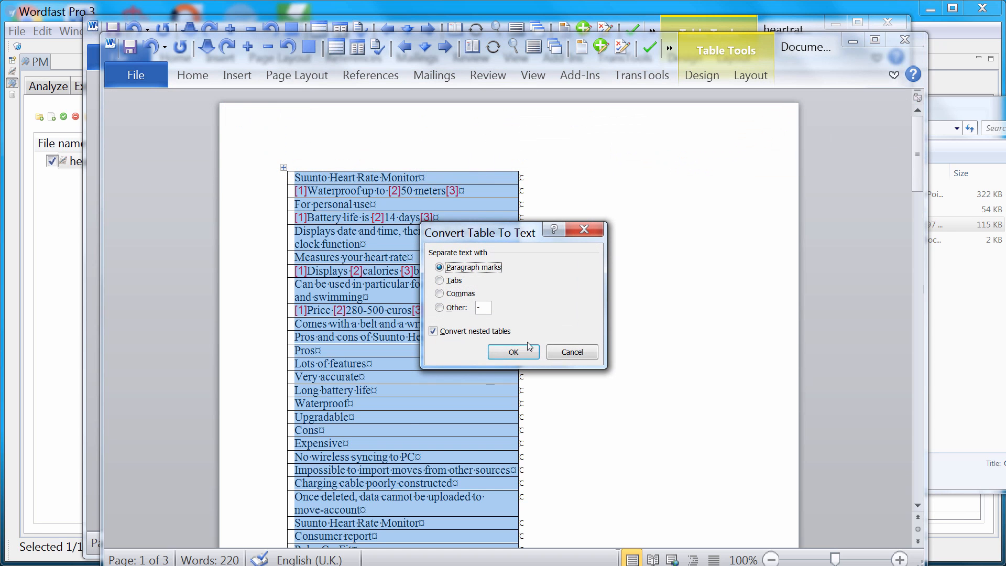
pyautogui.click(528, 348)
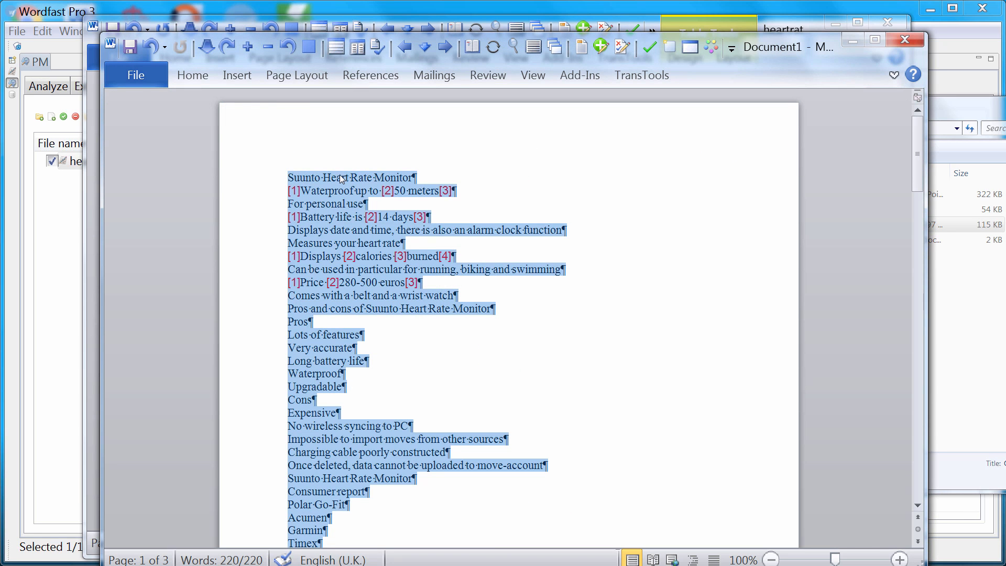
# Save the source text in the WFP3 folder as the Word document heartratemonitors.pptx.txml_fr_unclean.
pyautogui.press('F12')
pyautogui.hotkey('ctrl', 'v')
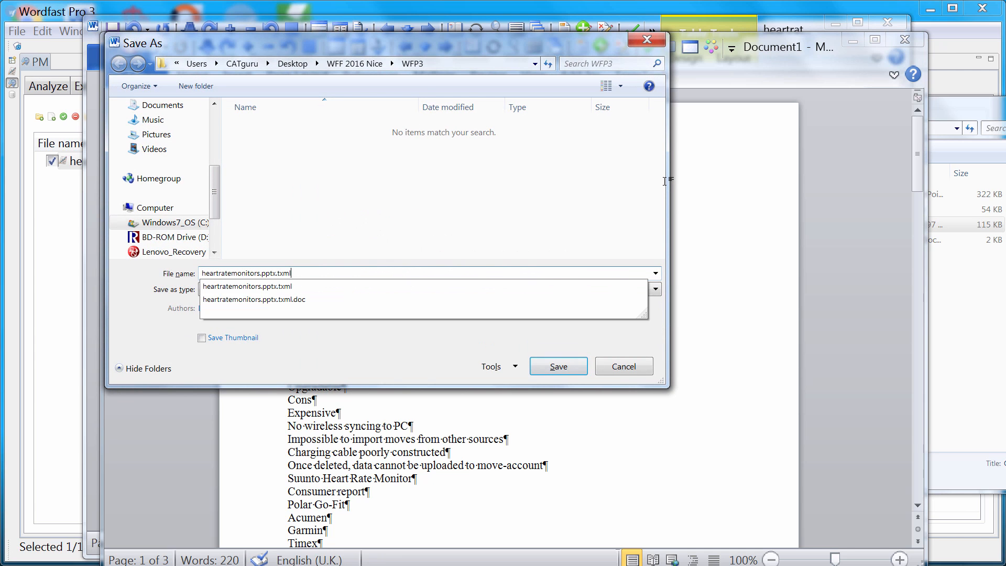
pyautogui.write('_')
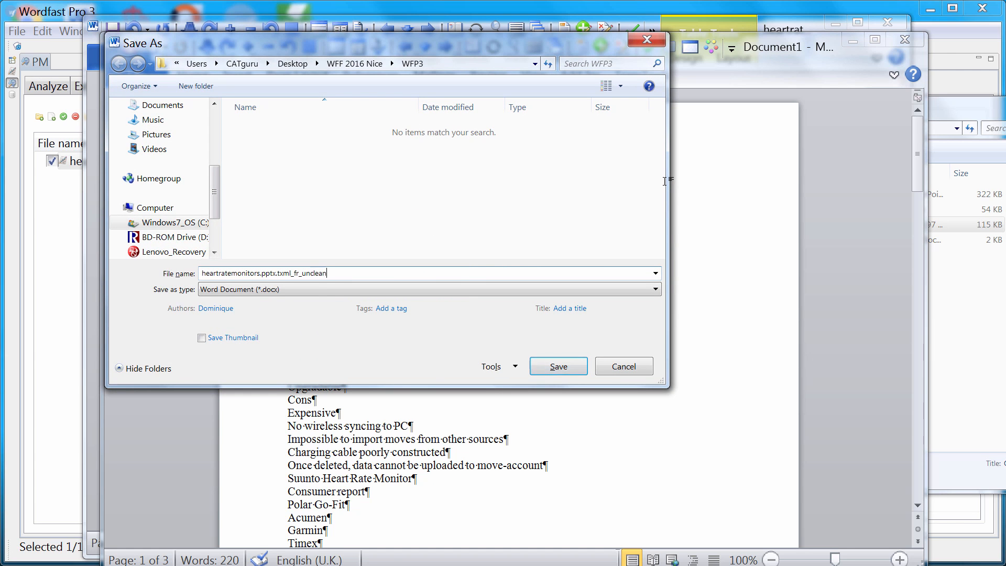
pyautogui.write('fr_unclean')
pyautogui.press('Return')
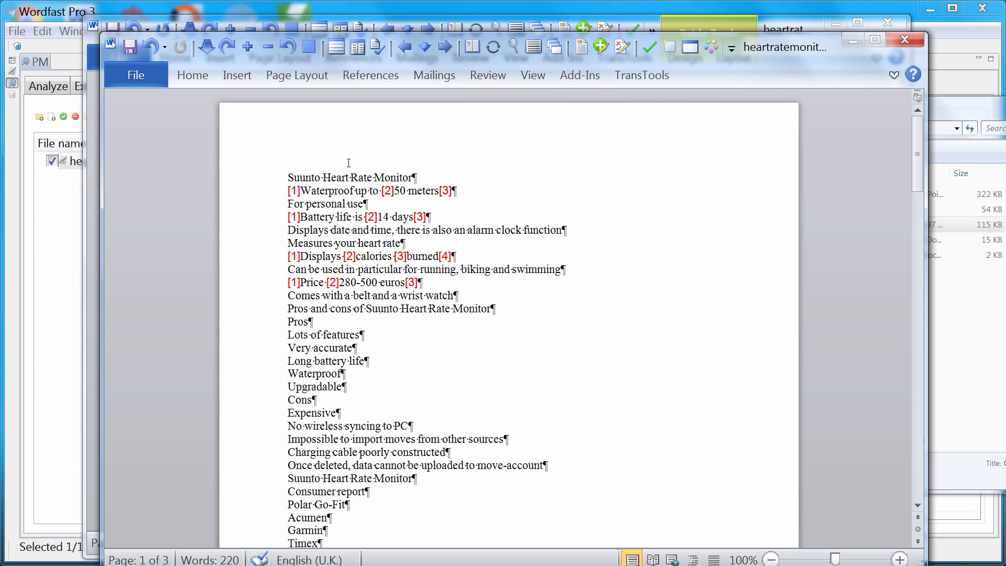
# Start translating with Wordfast in Normal view and accept "Cardiofréquencemètre Suunto" as the translation of the first segment.
pyautogui.hotkey('alt', 'Down')
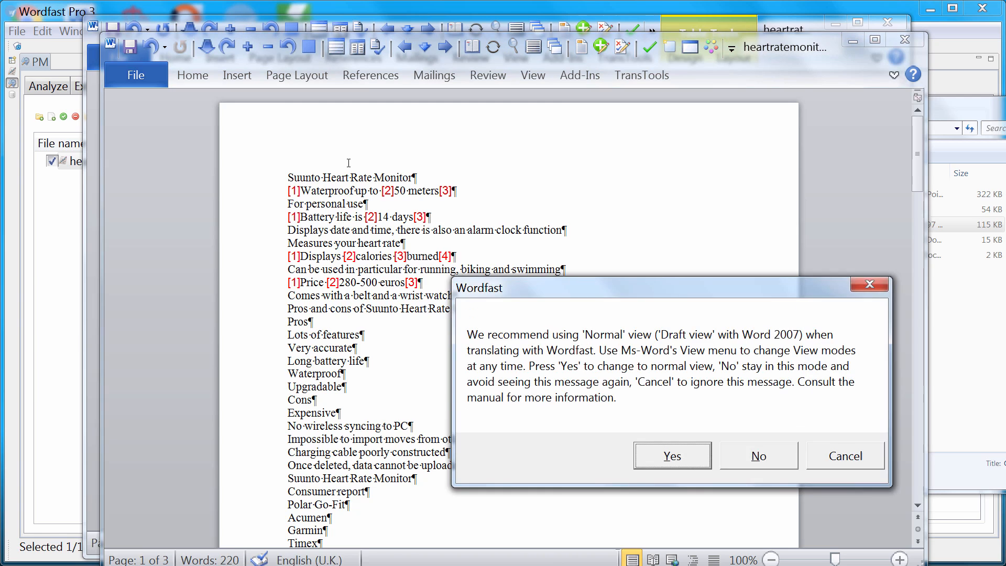
pyautogui.press('Return')
pyautogui.hotkey('alt', 'Down')
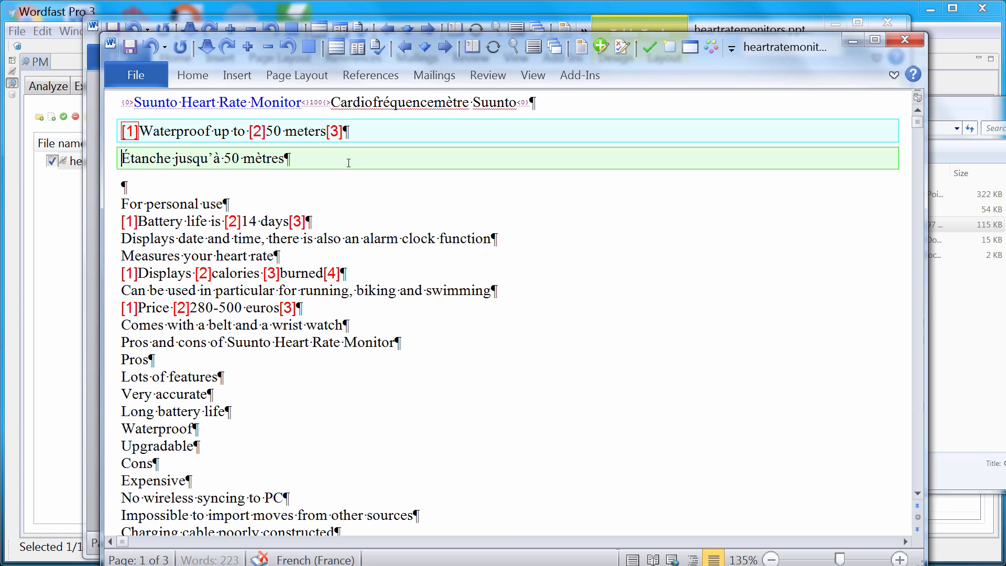
# Copy the tags [1], [2] and [3] into the second segment's French translation, before "Étanche", before "50" and after "mètres".
pyautogui.hotkey('ctrl', 'alt', 'Down')
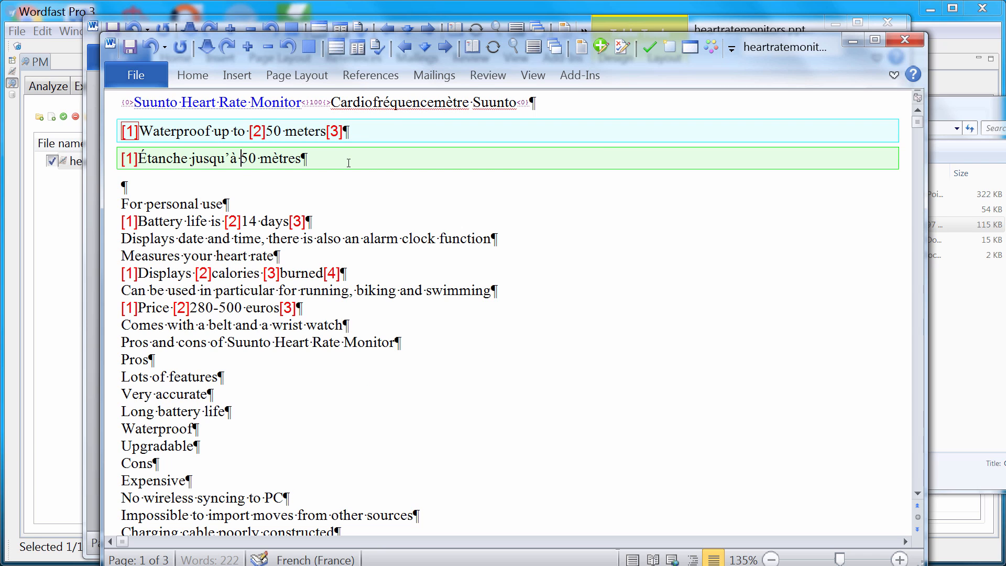
pyautogui.hotkey('ctrl', 'alt', 'Right')
pyautogui.hotkey('ctrl', 'alt', 'Right')
pyautogui.hotkey('ctrl', 'alt', 'Down')
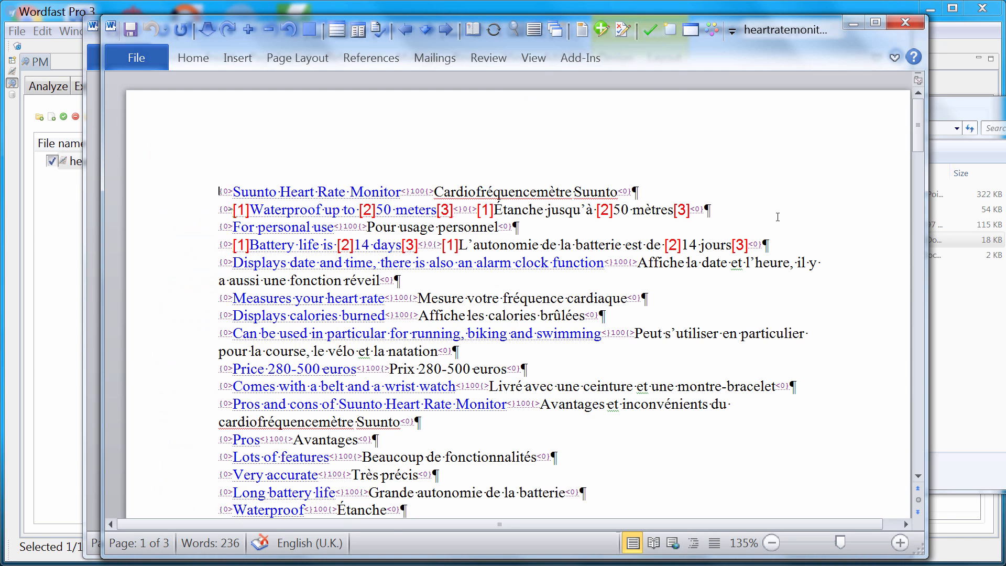
# Save the translated document under the name heartratemonitors.pptx.txml_fr in the WFP3 folder.
pyautogui.press('F12')
pyautogui.press('End')
pyautogui.press('BackSpace')
pyautogui.press('BackSpace')
pyautogui.press('BackSpace')
pyautogui.press('BackSpace')
pyautogui.press('BackSpace')
pyautogui.press('BackSpace')
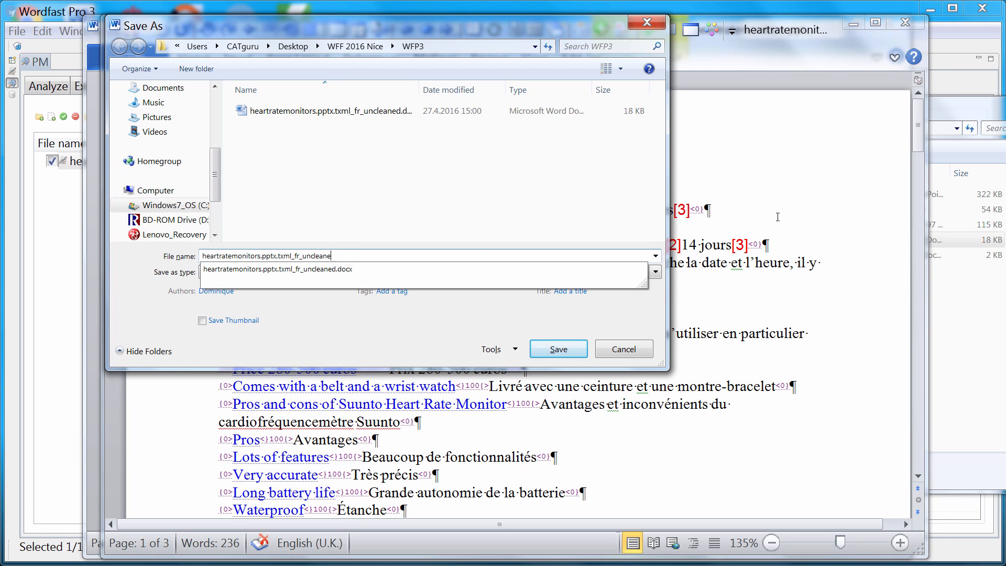
pyautogui.press('BackSpace')
pyautogui.press('BackSpace')
pyautogui.press('BackSpace')
pyautogui.press('BackSpace')
pyautogui.press('BackSpace')
pyautogui.press('BackSpace')
pyautogui.press('BackSpace')
pyautogui.press('Return')
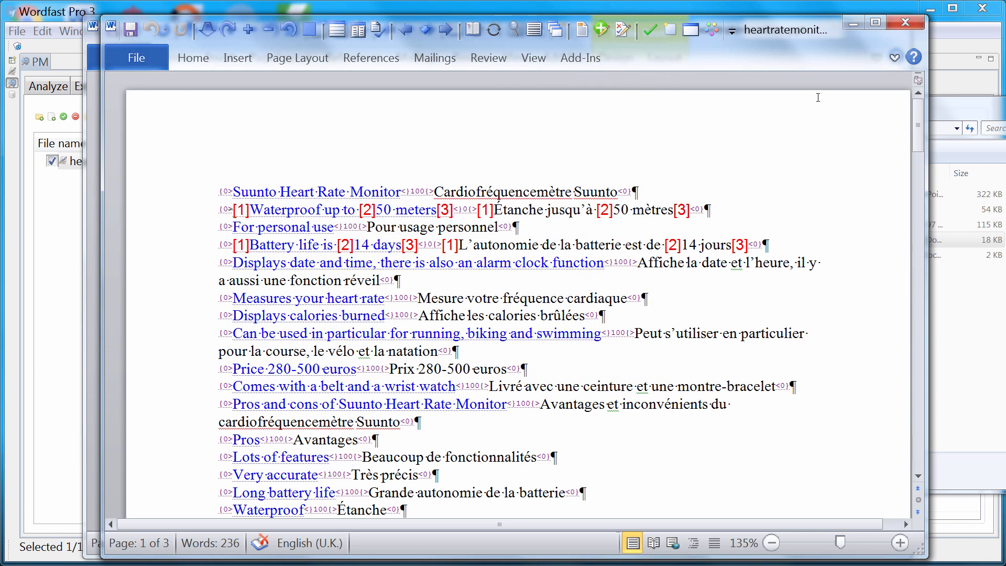
# Quick-clean the document and convert the remaining French text to a one-column table separated at paragraphs.
pyautogui.click(673, 33)
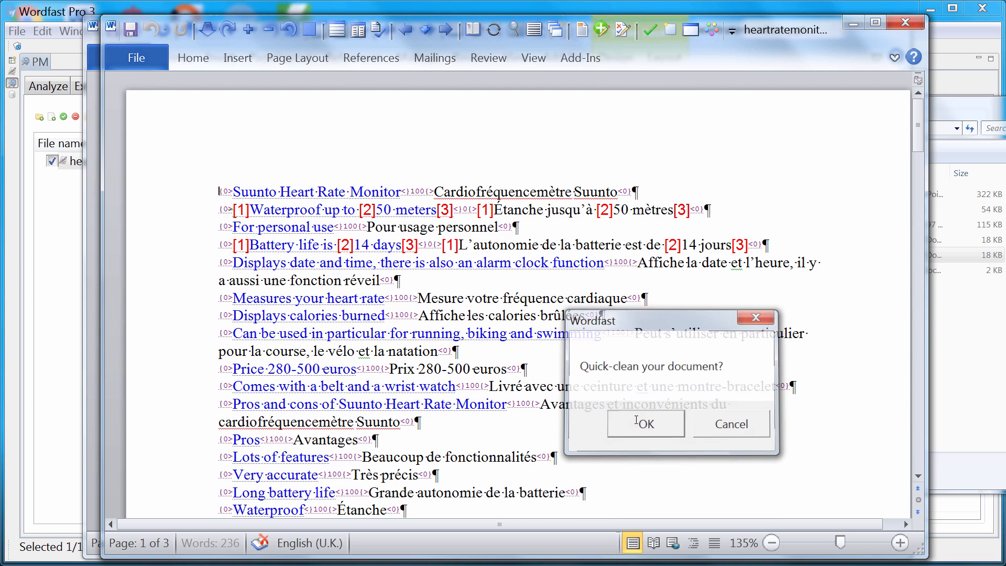
pyautogui.click(636, 420)
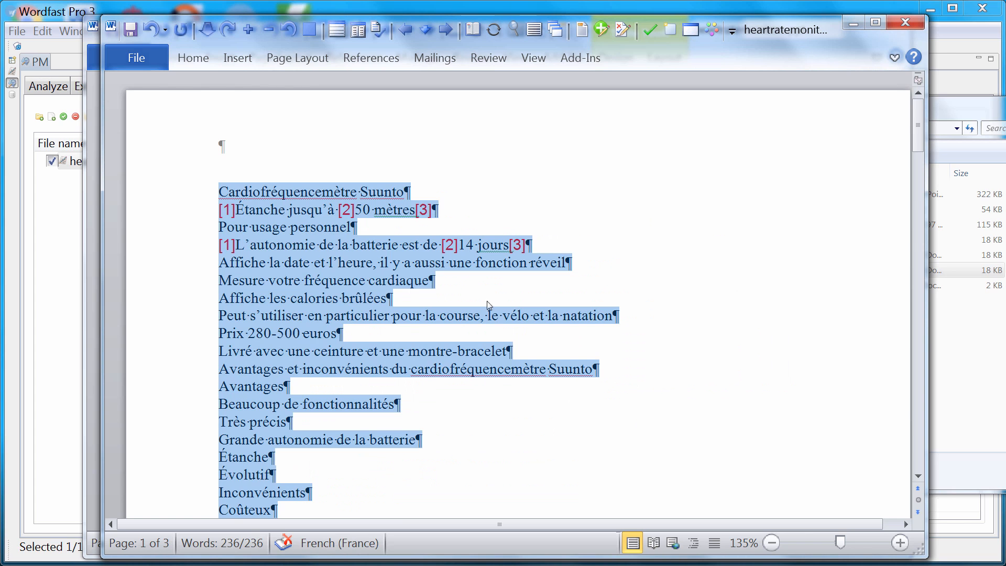
pyautogui.click(239, 59)
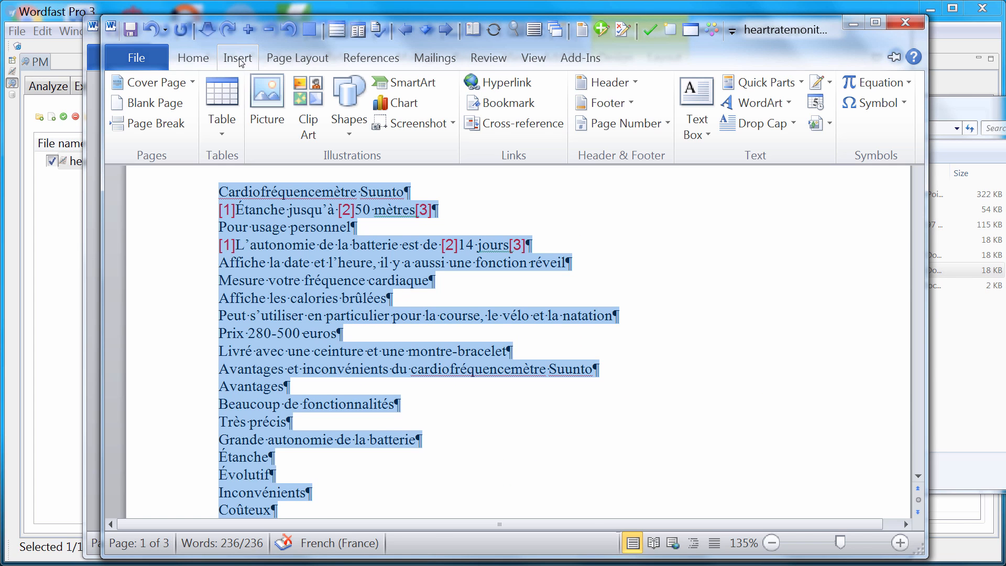
pyautogui.click(222, 137)
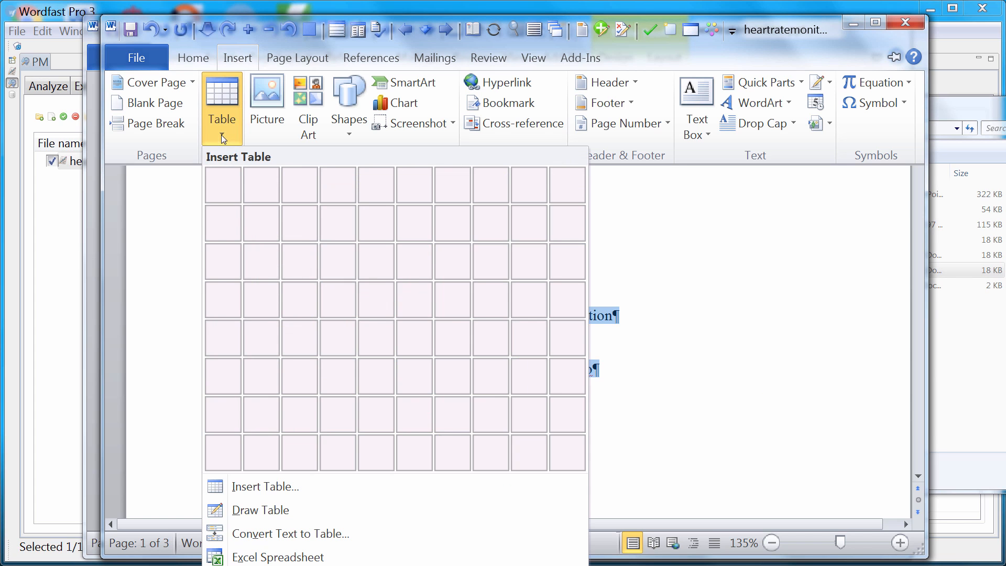
pyautogui.click(256, 534)
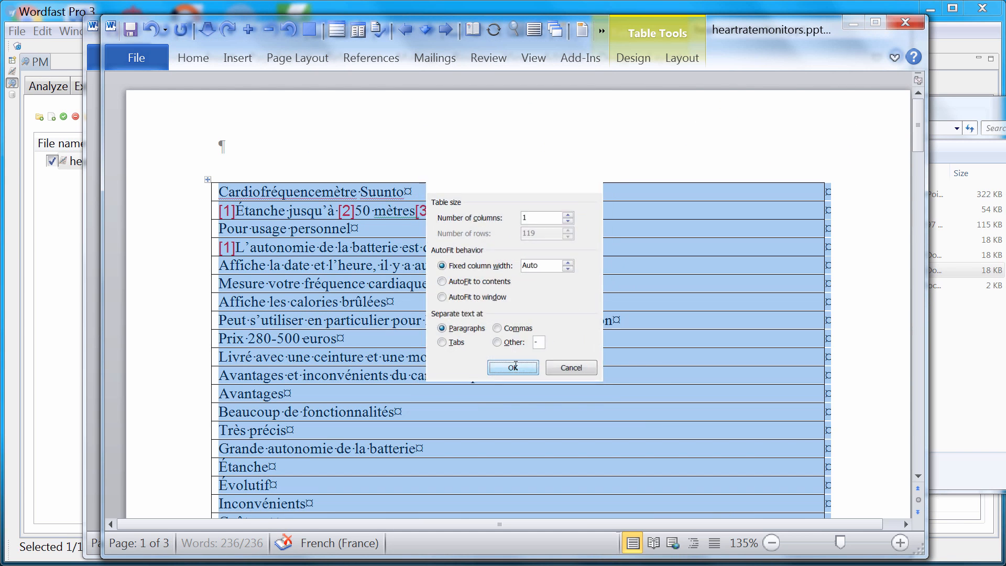
pyautogui.click(512, 367)
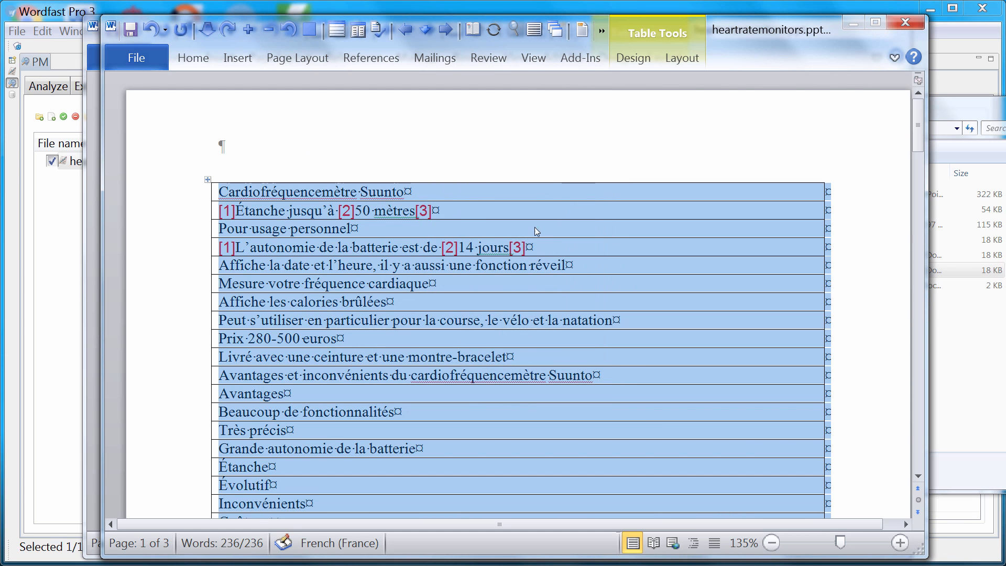
# Copy the French table and paste it as a new column beside the English source column of the bilingual review document.
pyautogui.rightClick(531, 194)
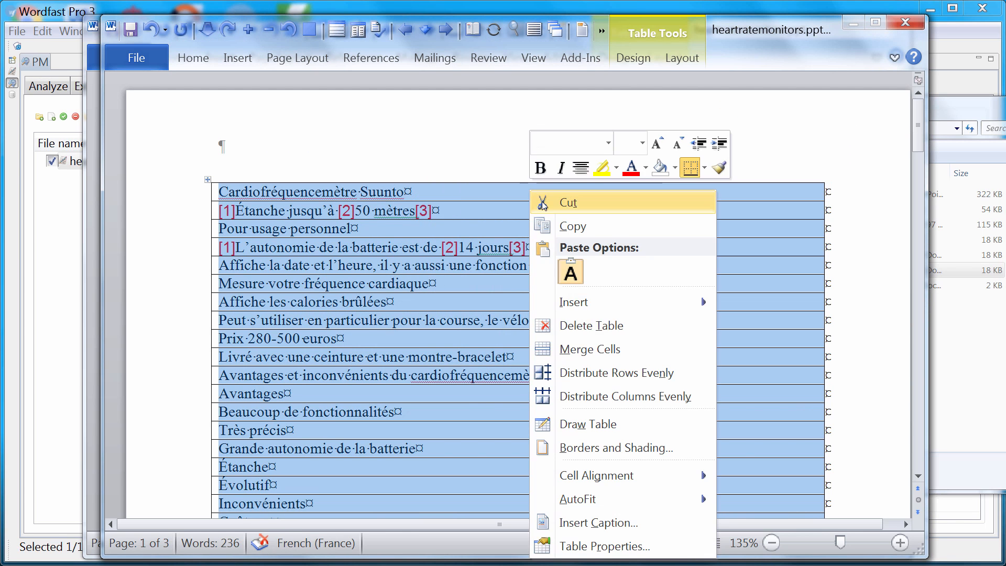
pyautogui.click(572, 225)
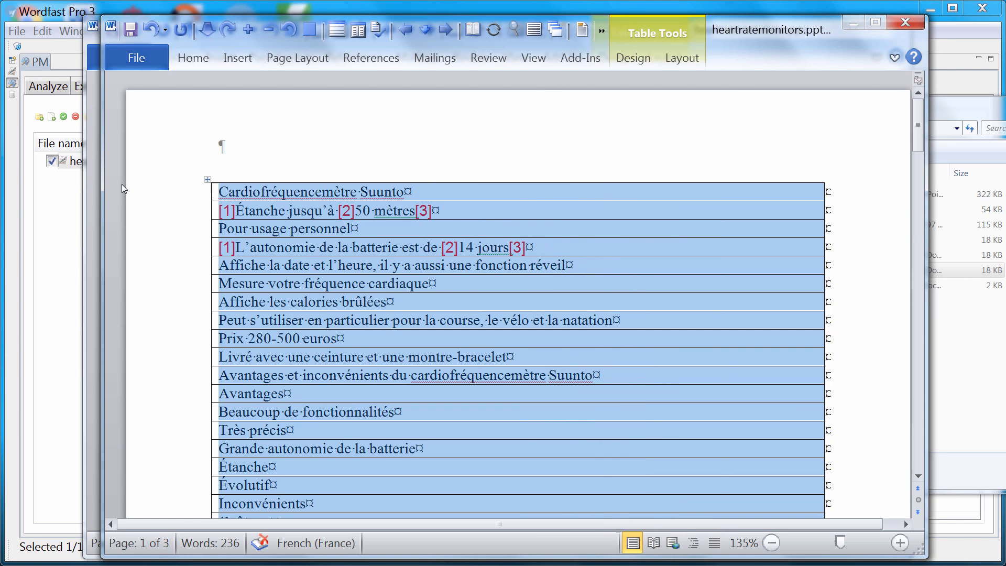
pyautogui.click(94, 181)
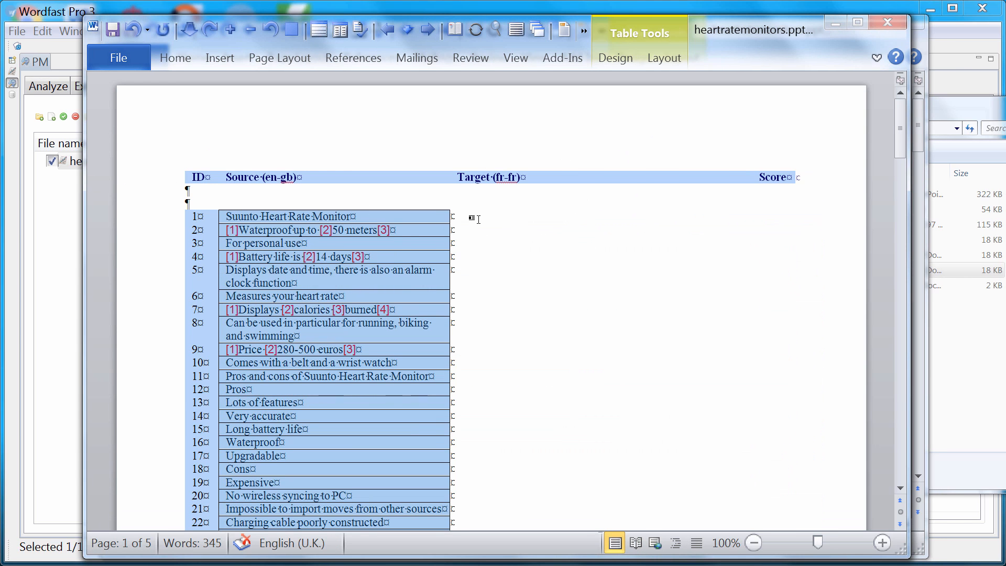
pyautogui.click(473, 219)
pyautogui.rightClick(474, 219)
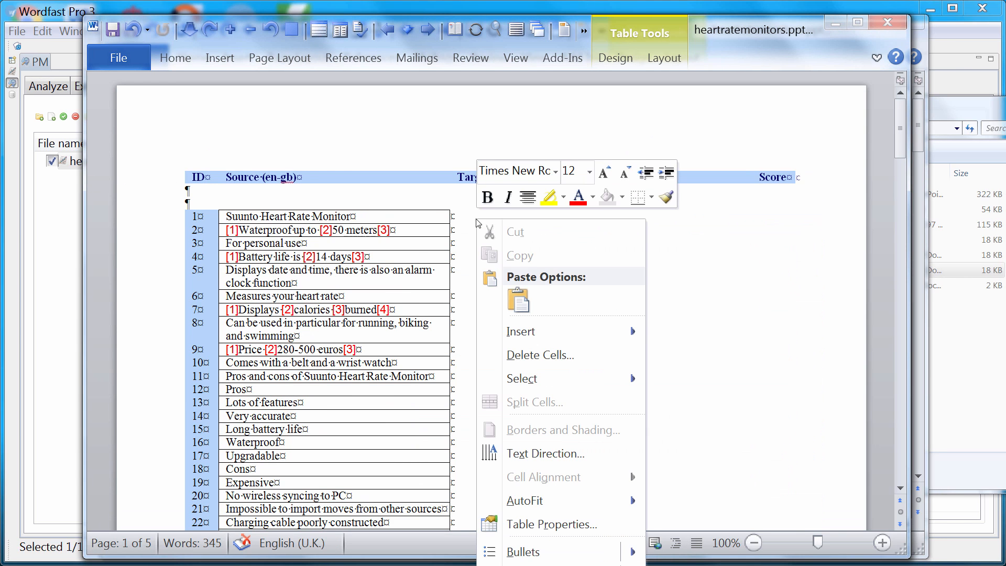
pyautogui.click(519, 301)
# Delete the two empty paragraphs between the header row and the main table, and close the review document with its changes saved.
pyautogui.click(199, 192)
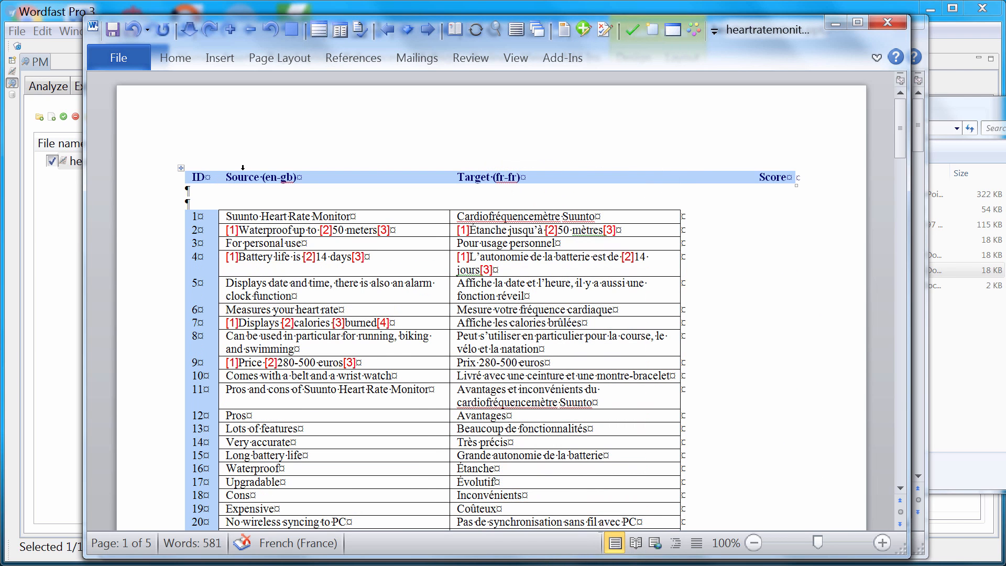
pyautogui.press('Delete')
pyautogui.press('Delete')
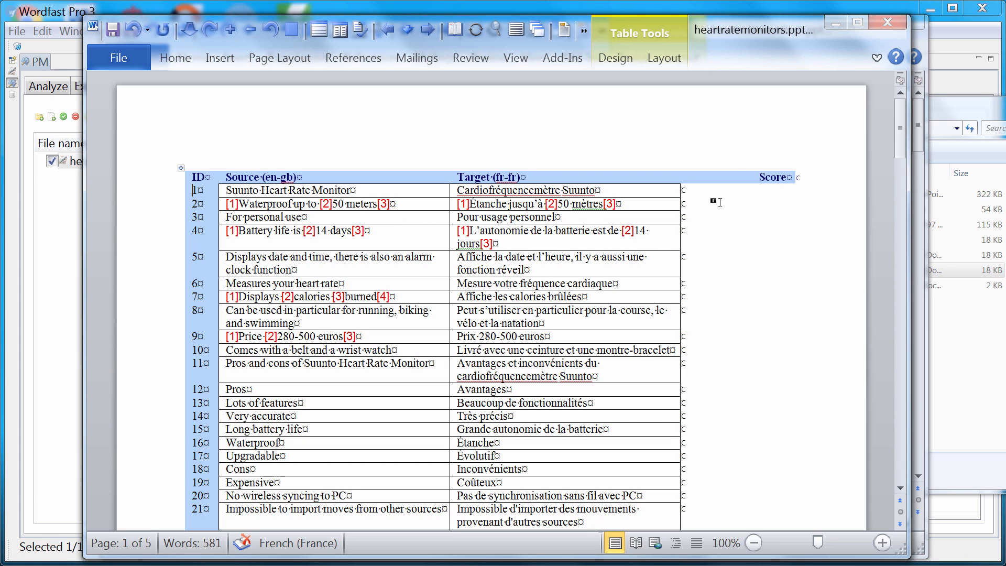
pyautogui.click(885, 23)
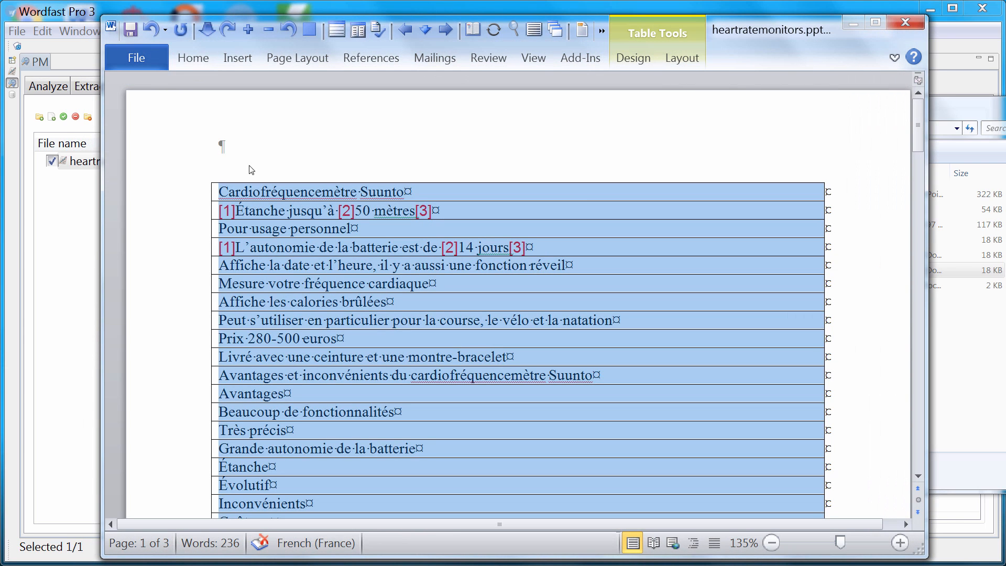
# Replace the TXML file in Wordfast Pro 3's Bilingual Export file list with heartratemonitors.pptx.txml.doc from the WFP3 folder.
pyautogui.click(67, 208)
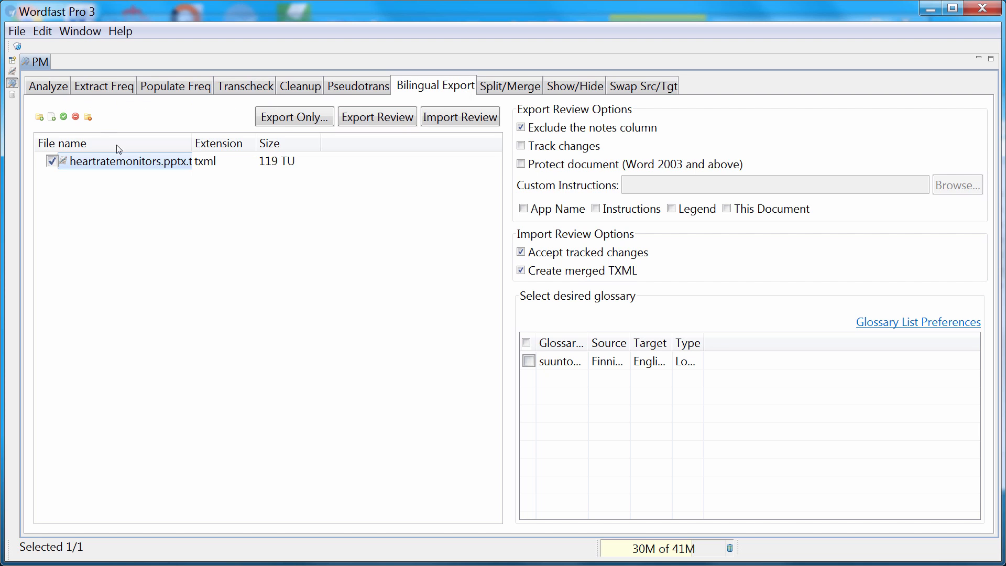
pyautogui.click(88, 117)
pyautogui.hotkey('alt', 'Tab')
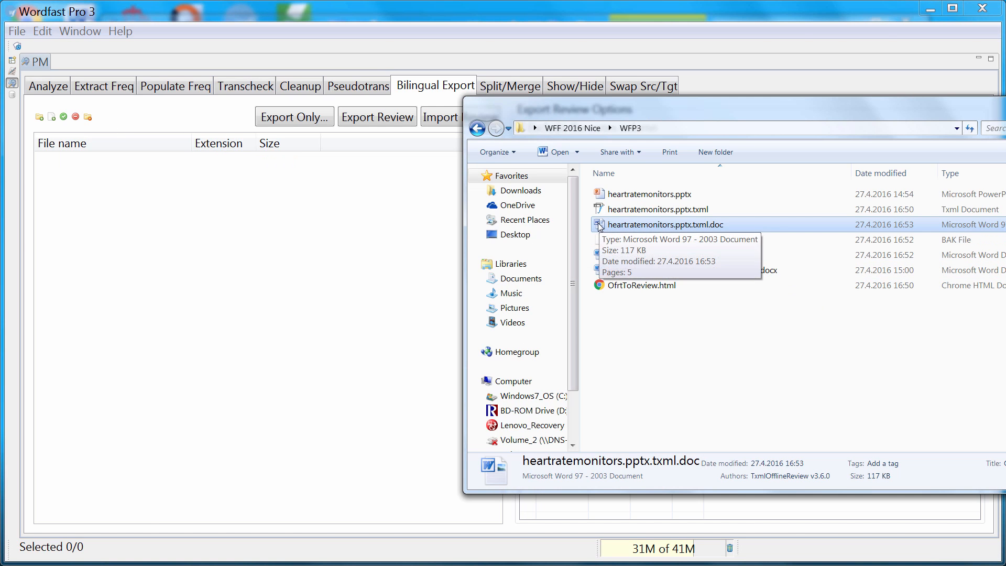
pyautogui.moveTo(188, 206); pyautogui.dragTo(186, 207)
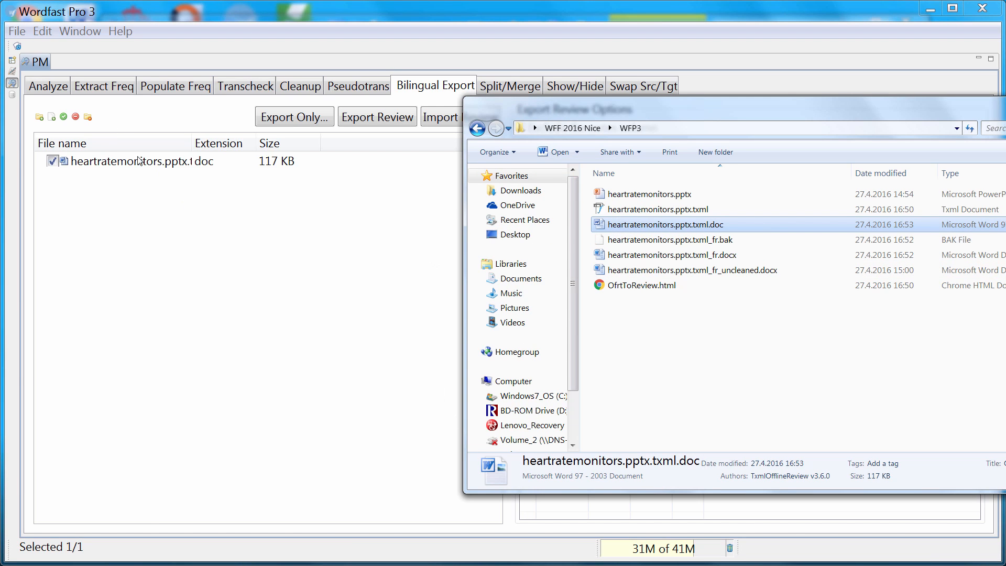
# Import the review from the listed Word document to create a merged TXML.
pyautogui.click(123, 167)
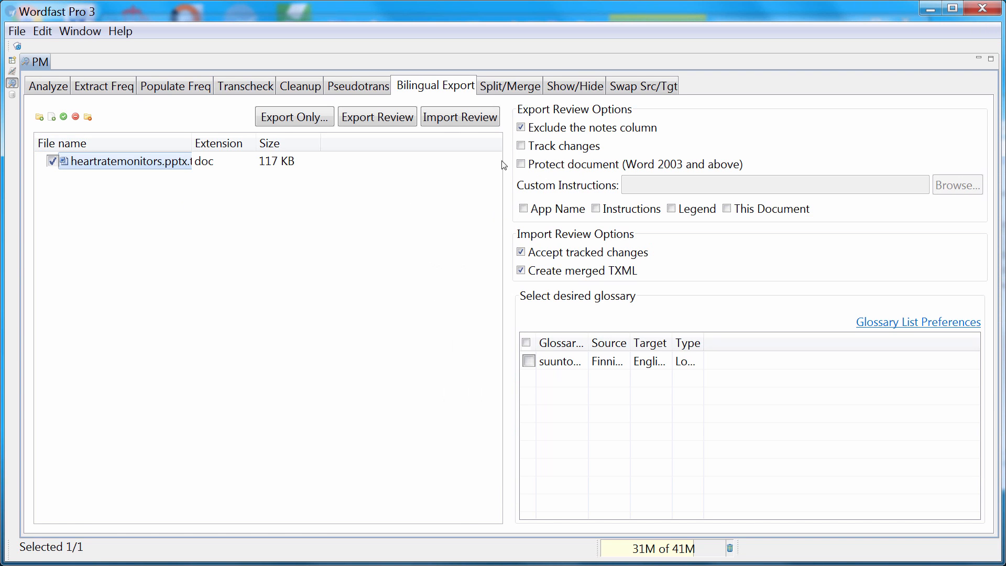
pyautogui.click(453, 119)
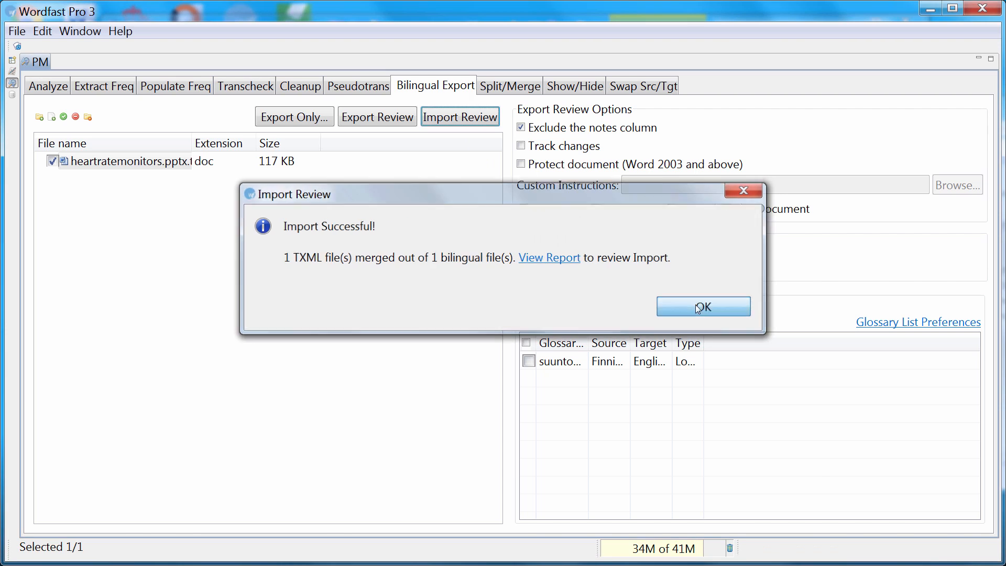
pyautogui.click(702, 307)
# Open heartratemonitors.pptx.txml.merged.txml from the WFP3 folder in the TXML editor of Wordfast Pro 3.
pyautogui.hotkey('alt', 'Tab')
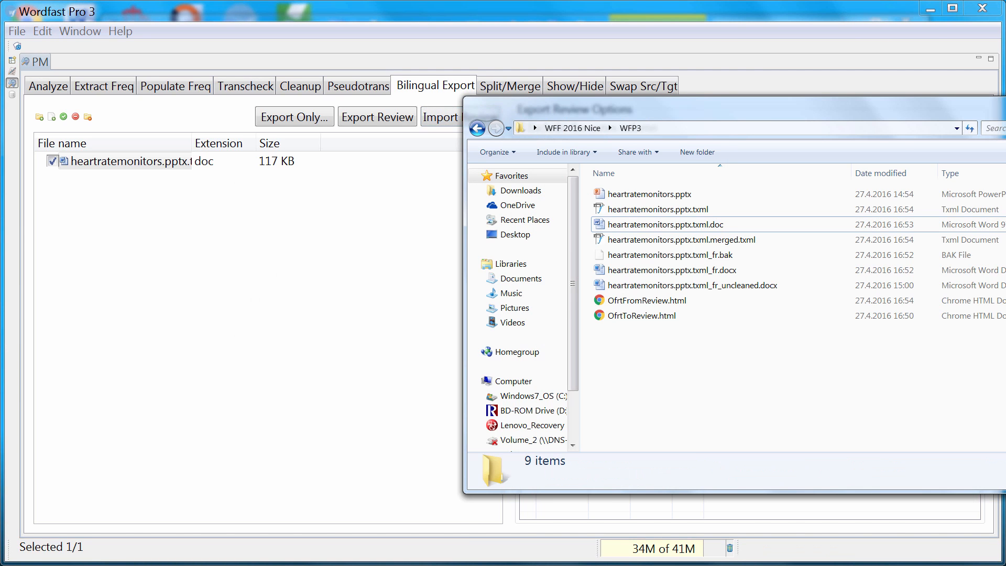
pyautogui.click(702, 240)
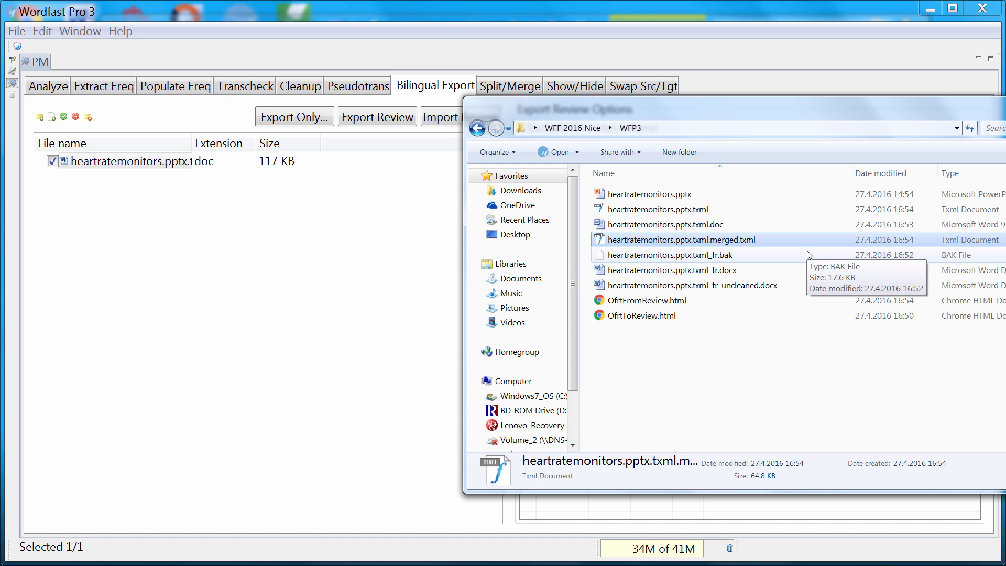
pyautogui.click(12, 73)
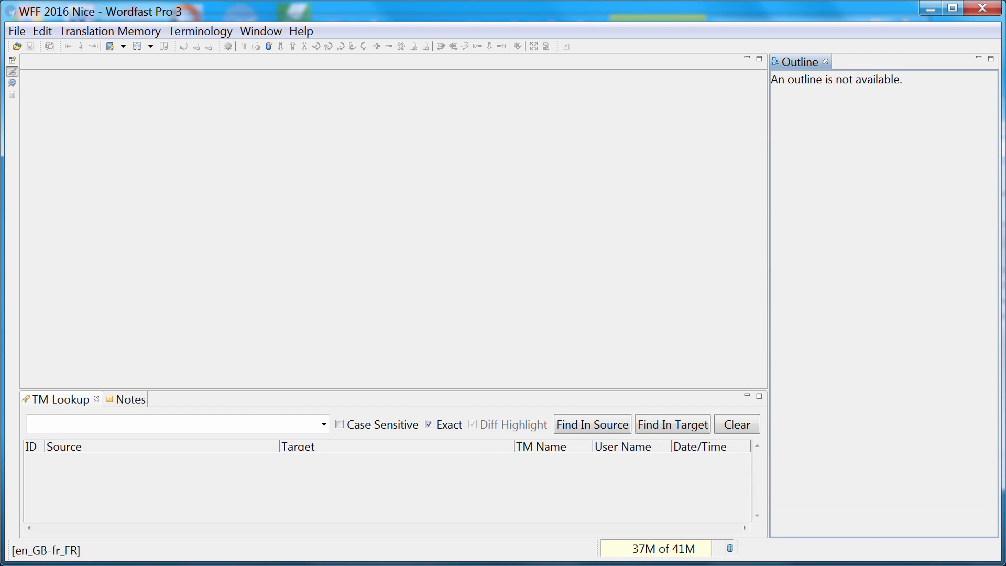
pyautogui.hotkey('alt', 'Tab')
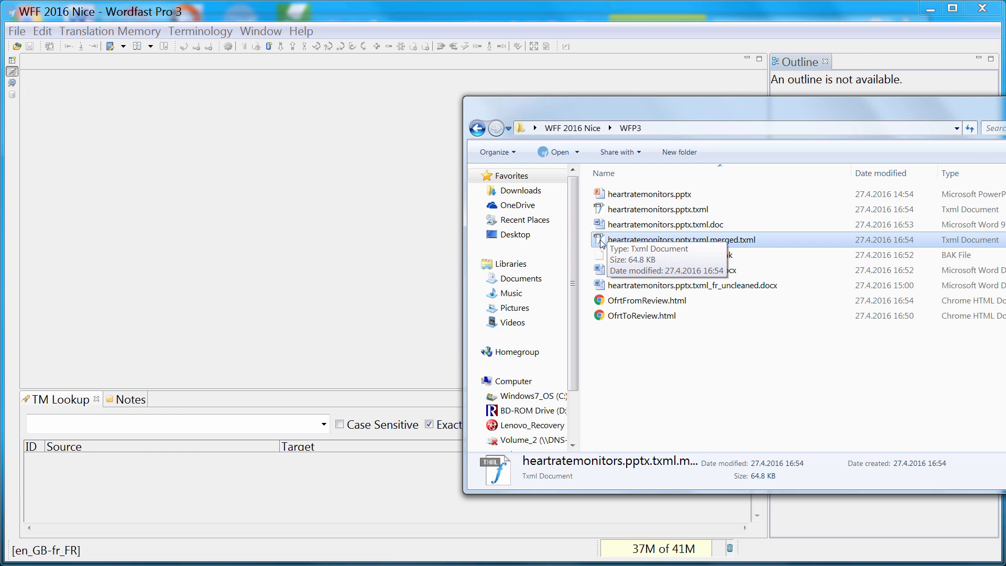
pyautogui.moveTo(609, 236); pyautogui.dragTo(261, 202)
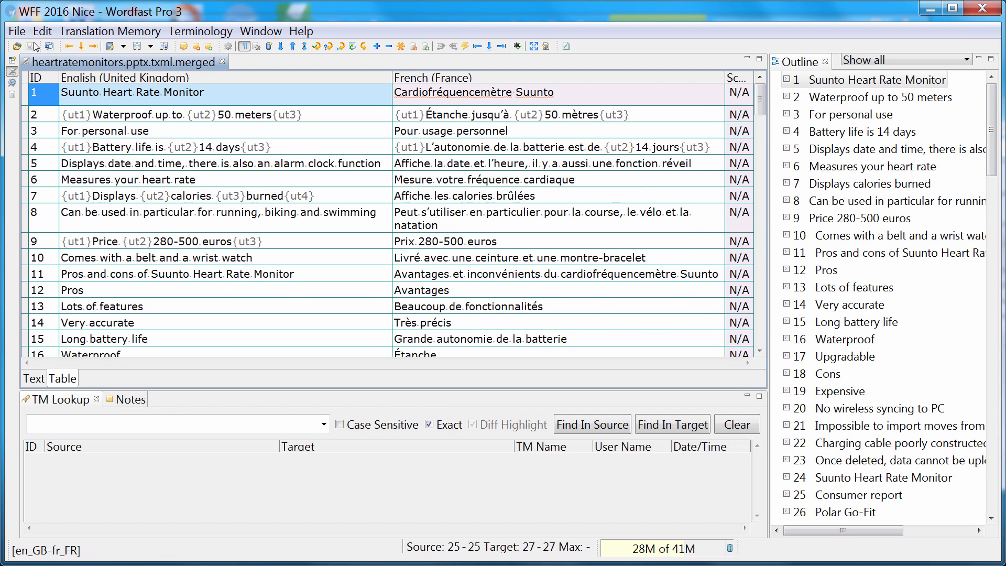
# Save the translated file as heartratemonitors_FR-FR.pptx in the WFP3 folder.
pyautogui.click(18, 31)
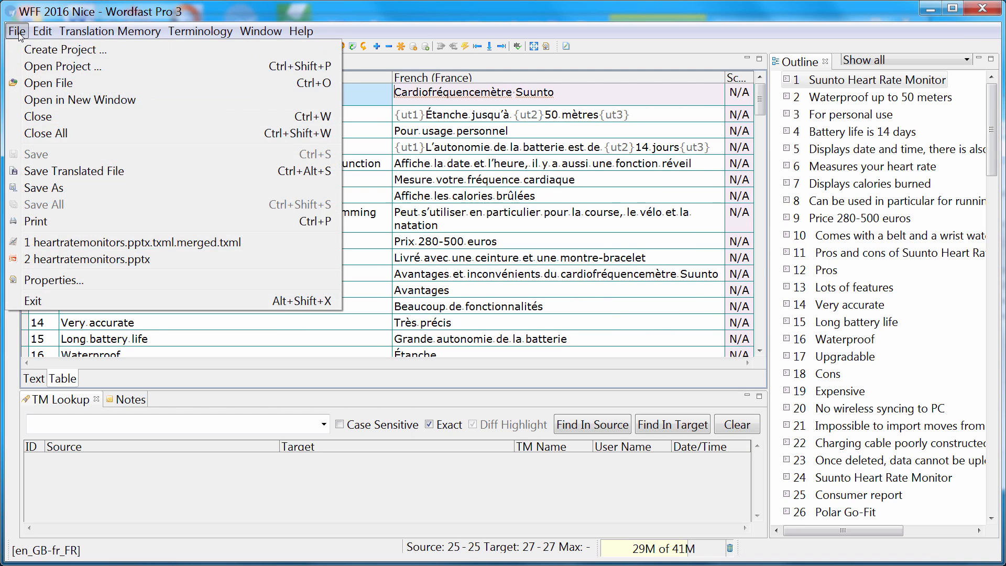
pyautogui.click(87, 173)
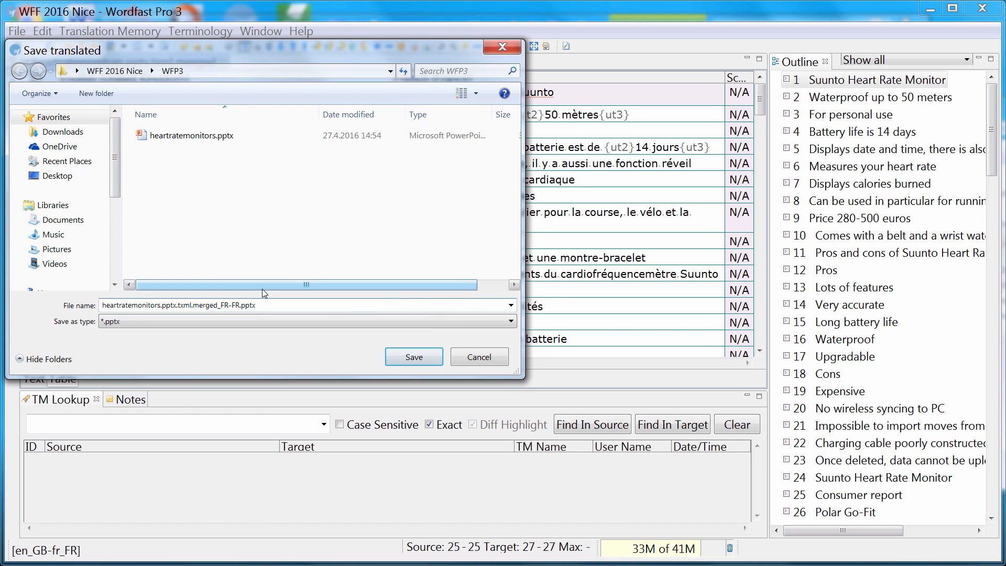
pyautogui.press('BackSpace')
pyautogui.press('BackSpace')
pyautogui.press('BackSpace')
pyautogui.press('BackSpace')
pyautogui.press('BackSpace')
pyautogui.press('BackSpace')
pyautogui.press('BackSpace')
pyautogui.press('BackSpace')
pyautogui.press('BackSpace')
pyautogui.press('BackSpace')
pyautogui.press('BackSpace')
pyautogui.press('BackSpace')
pyautogui.press('BackSpace')
pyautogui.press('BackSpace')
pyautogui.press('BackSpace')
pyautogui.press('BackSpace')
pyautogui.press('BackSpace')
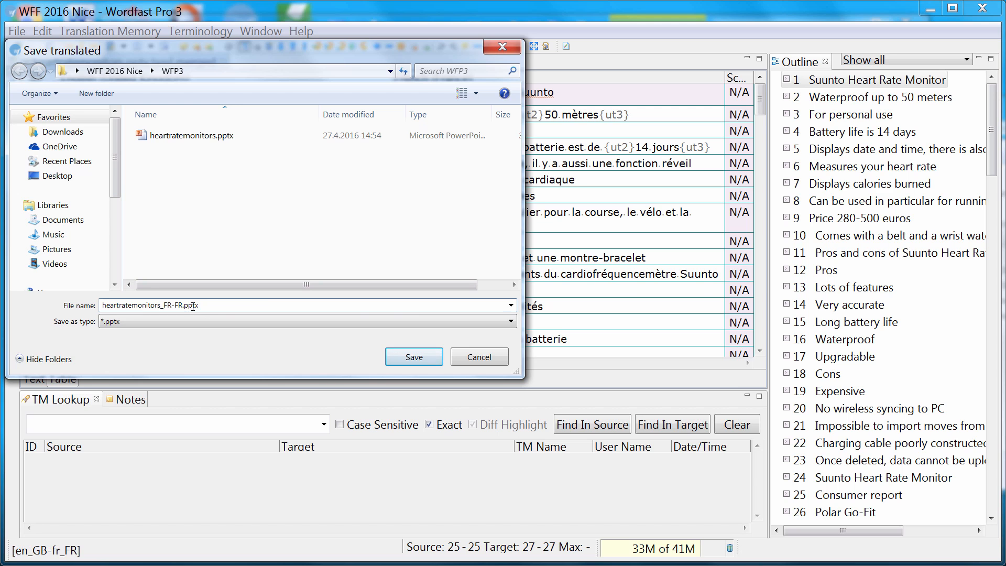
pyautogui.click(413, 356)
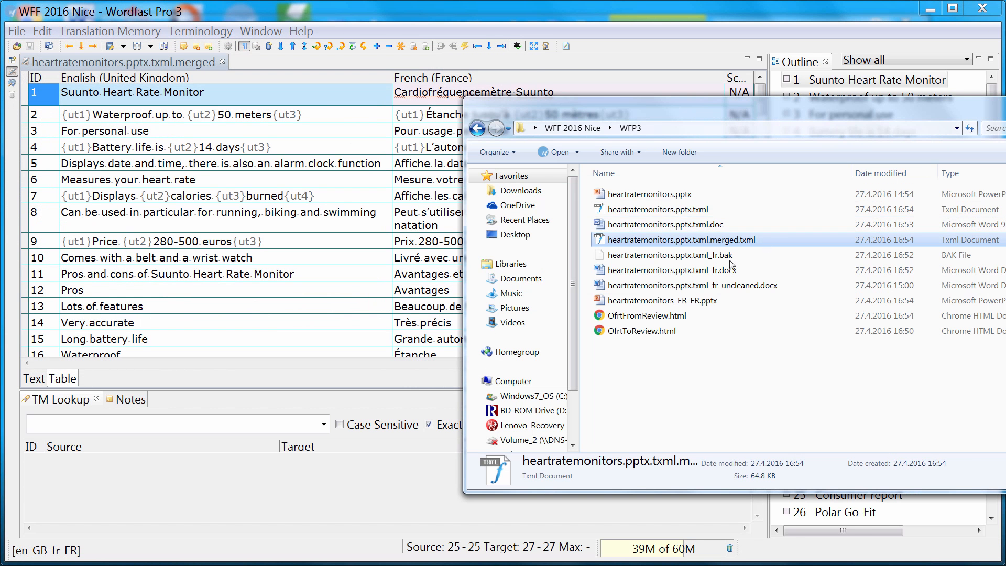
# Open heartratemonitors_FR-FR.pptx in PowerPoint and look through the translated slides.
pyautogui.doubleClick(642, 301)
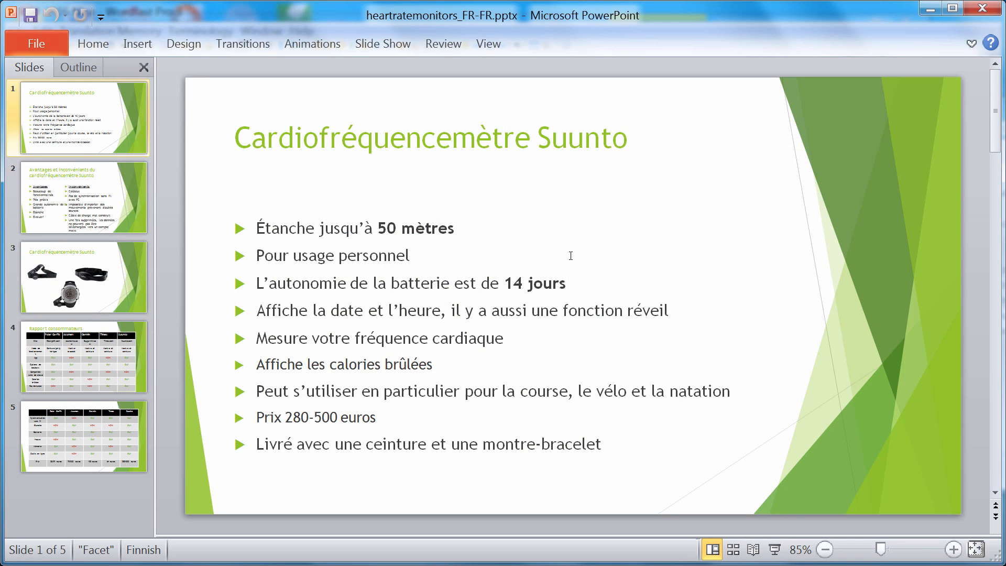
pyautogui.scroll(-4, 571, 255)
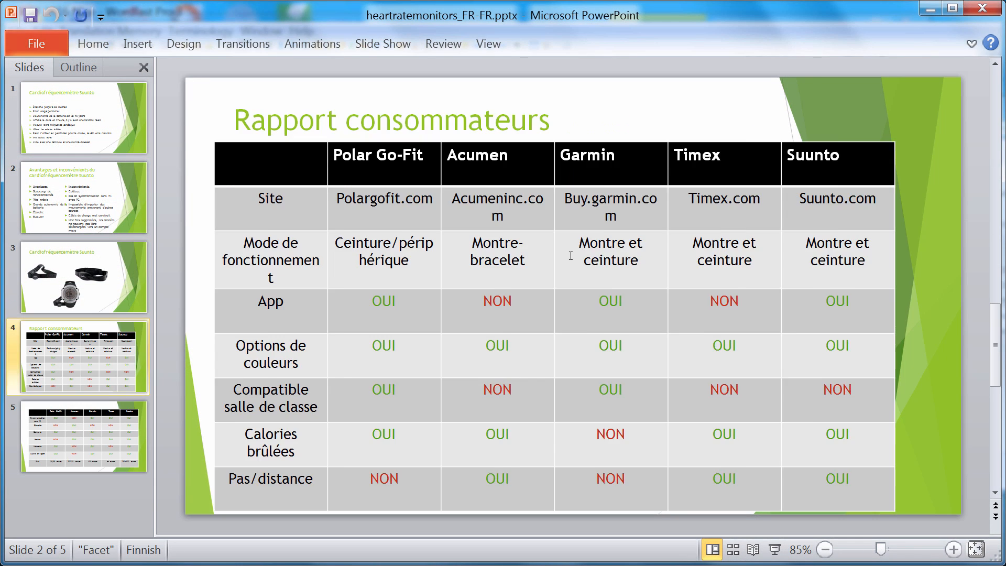
pyautogui.scroll(4, 571, 255)
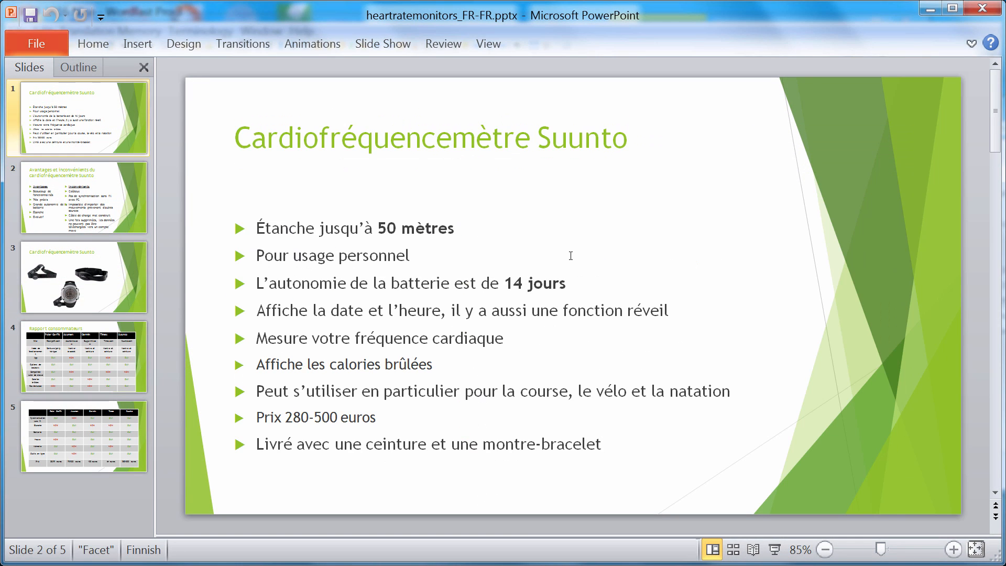